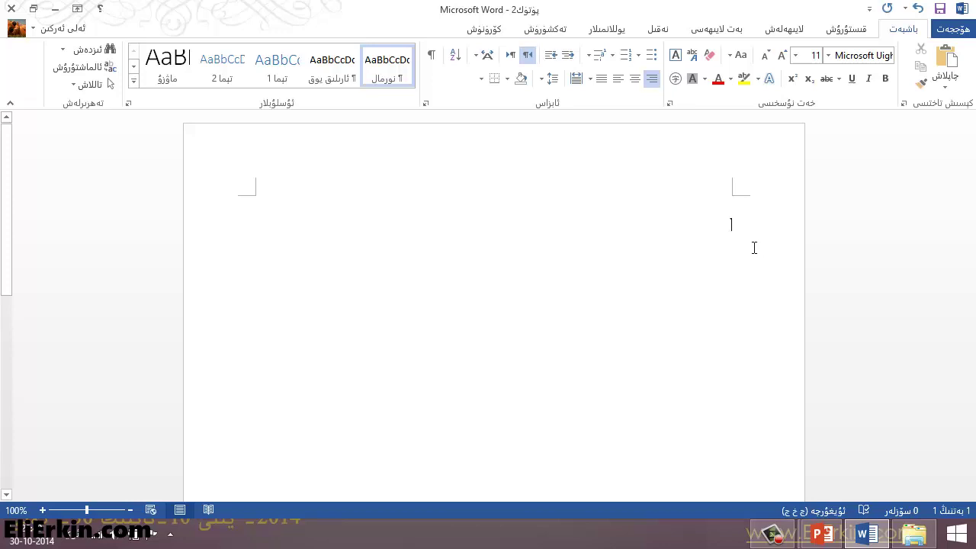
Open the SmartArt graphic chooser for the blank document
left_click(847, 29)
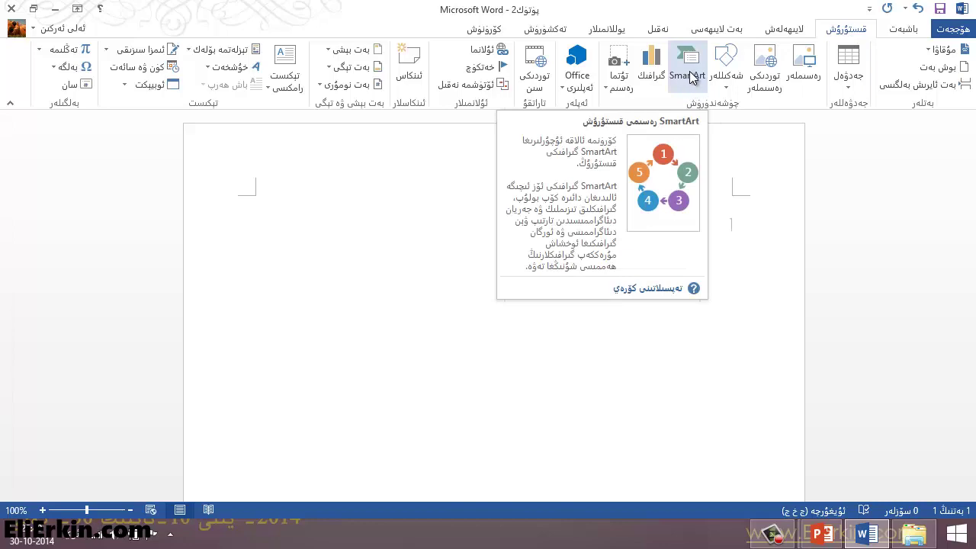
left_click(690, 76)
left_click_drag(645, 126, 624, 106)
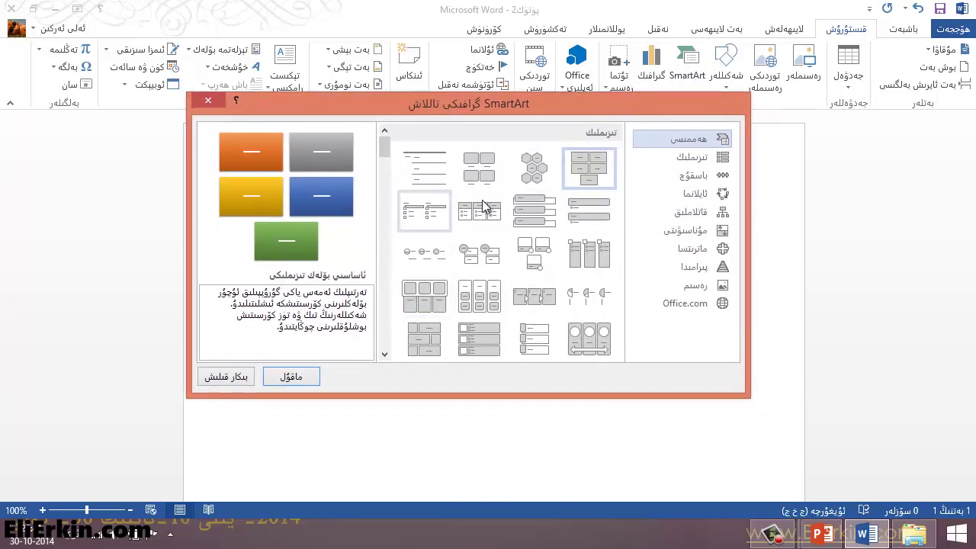
Preview several list-type SmartArt layouts and look through the full layout gallery
left_click(534, 168)
left_click(492, 176)
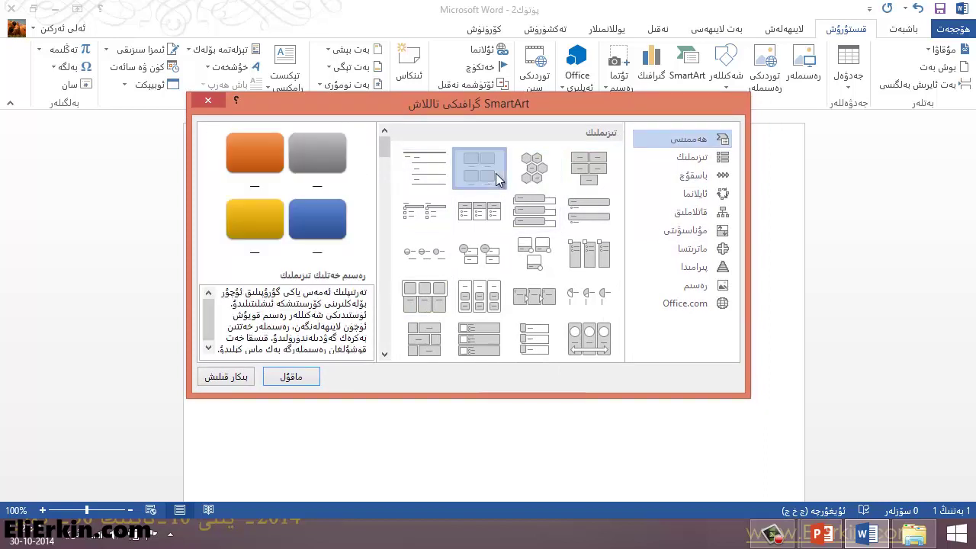
left_click(537, 170)
left_click(591, 181)
left_click(543, 213)
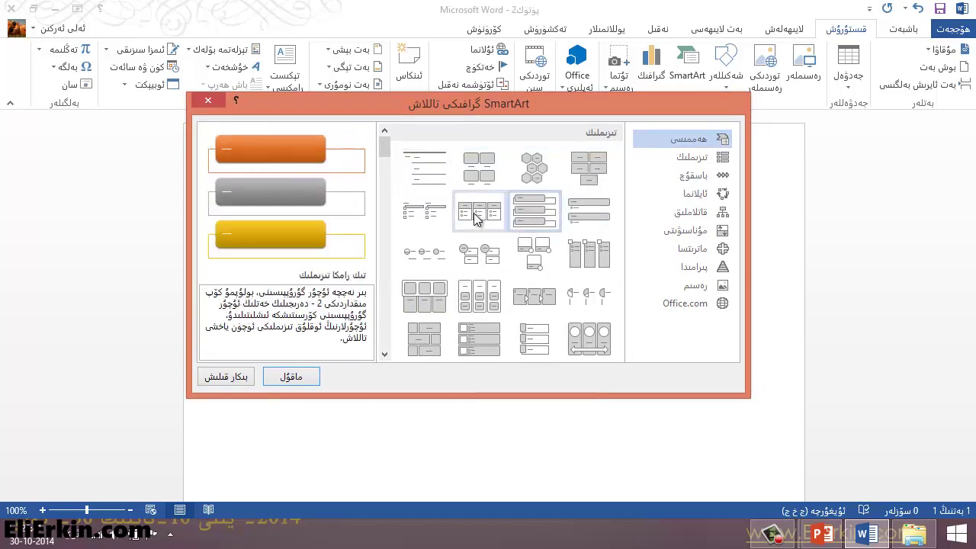
left_click(476, 216)
left_click(588, 170)
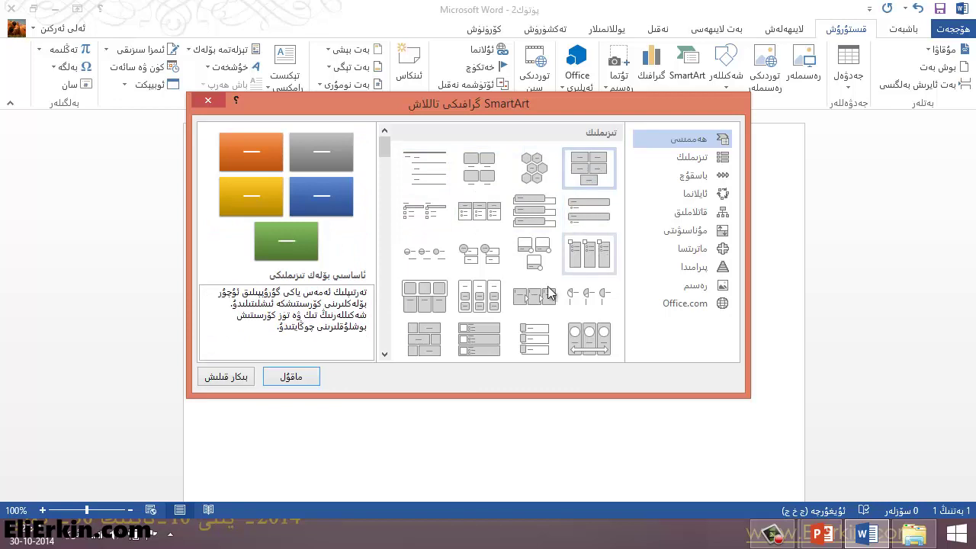
left_click(434, 312)
left_click(434, 338)
scroll(498, 318, "down", 3)
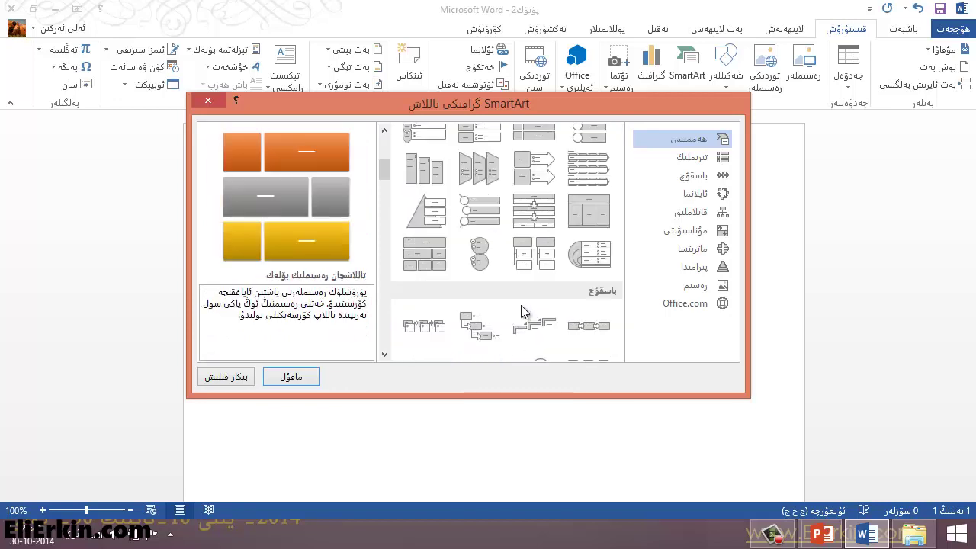
Insert the organization chart layout from the hierarchy category of SmartArt graphics
left_click(697, 213)
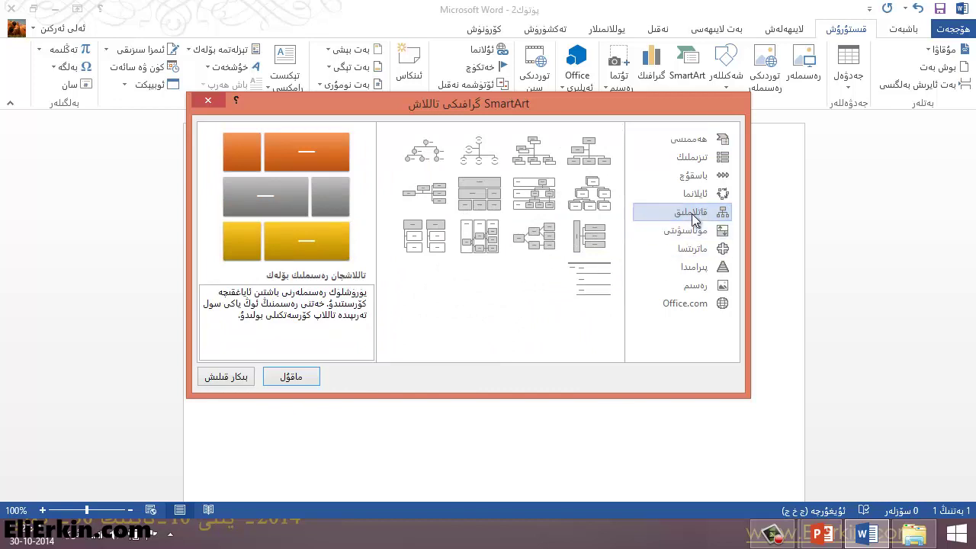
left_click(591, 162)
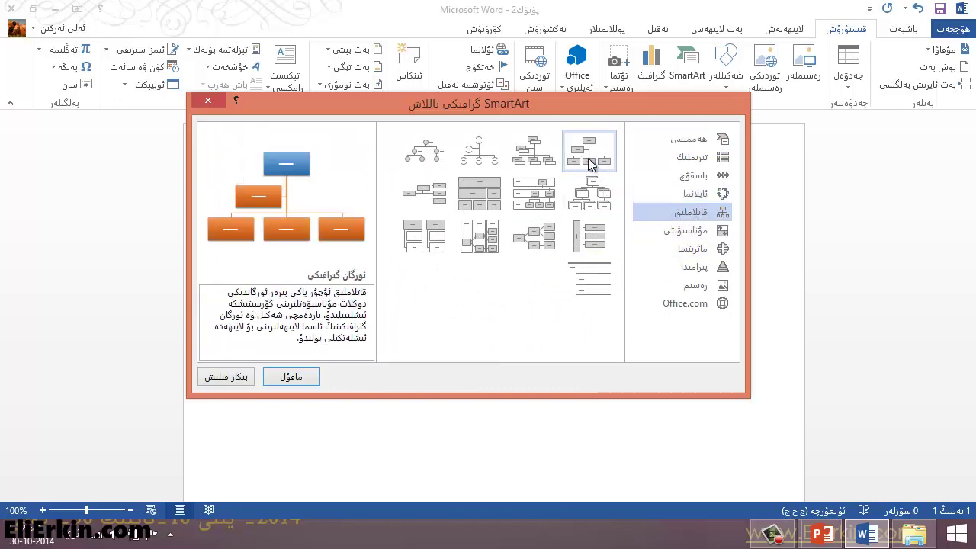
left_click(534, 152)
left_click(479, 153)
left_click(534, 152)
left_click(590, 163)
left_click(295, 376)
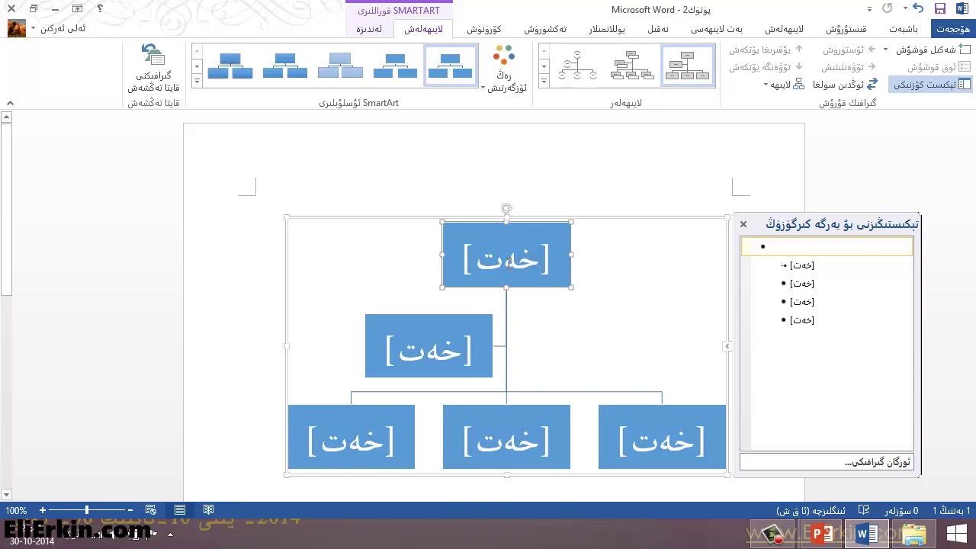
Enter "مەكتەپ مەمۇرىيىتى" as the text of the chart's top-level box
left_click(510, 263)
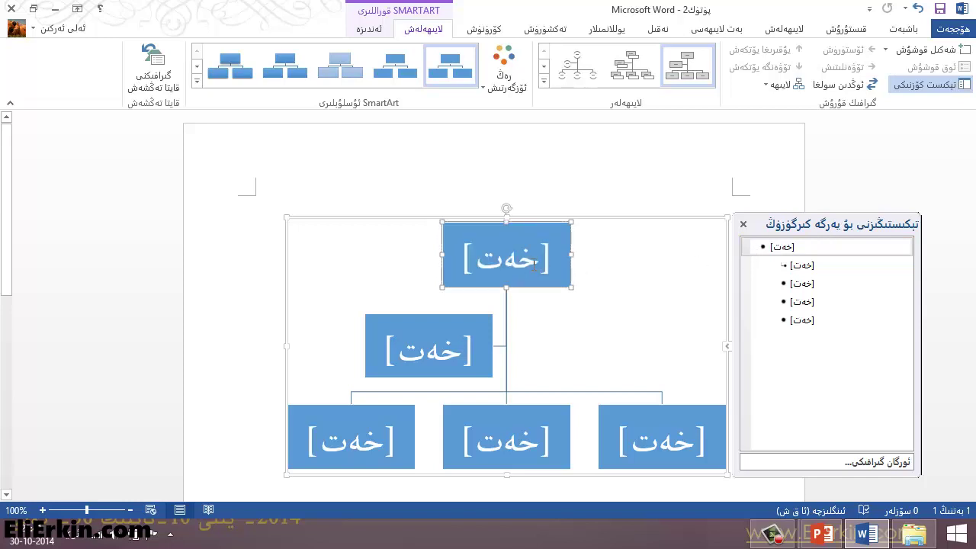
left_click(509, 263)
left_click(788, 248)
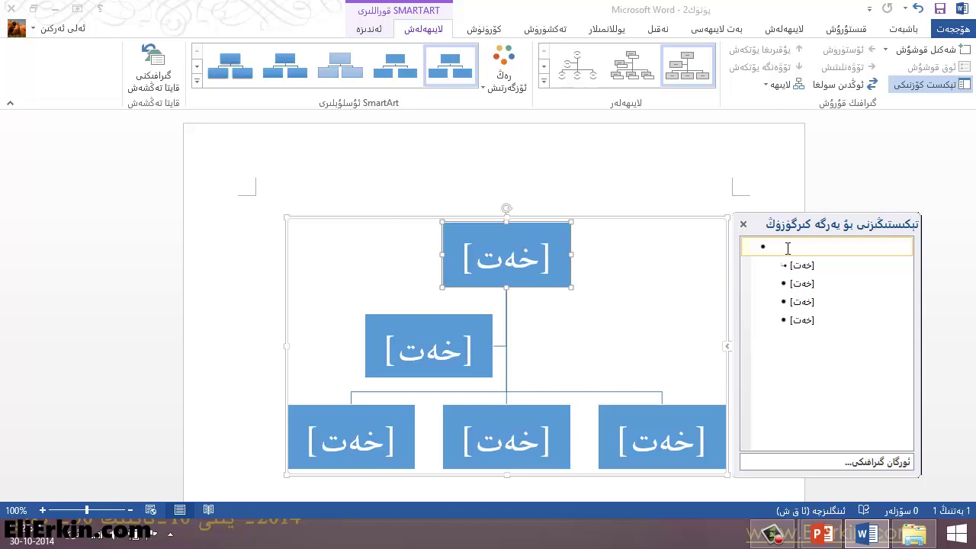
type("مەكتەپ م")
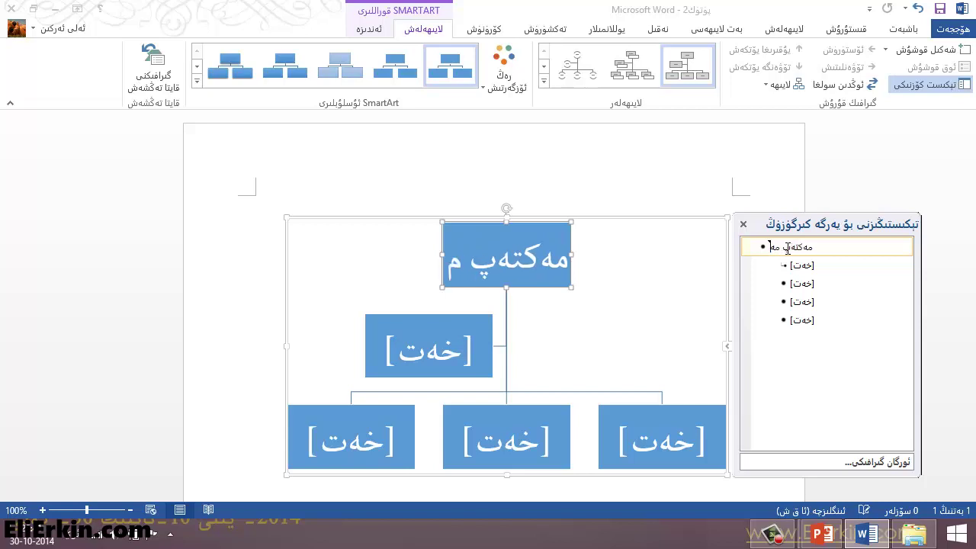
type("ەمۇرى")
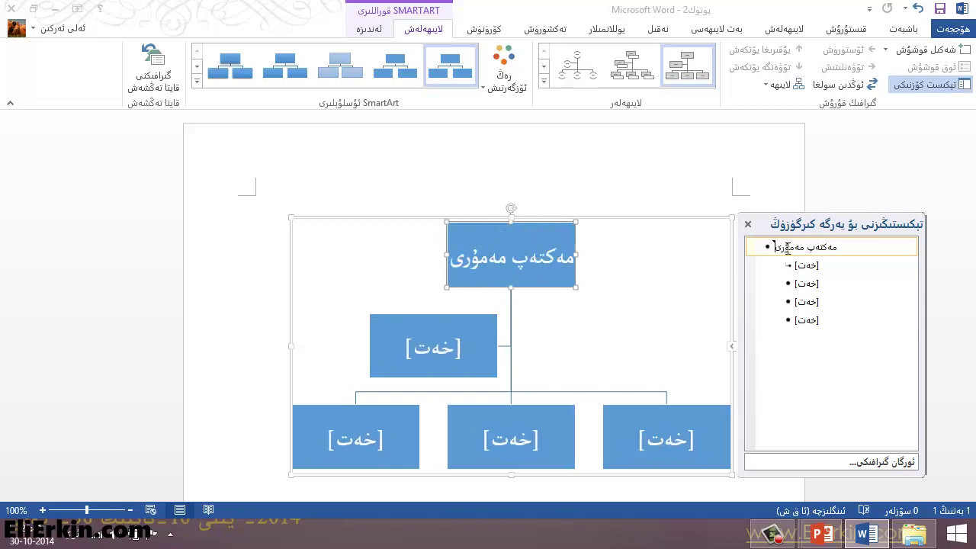
type("يىتى")
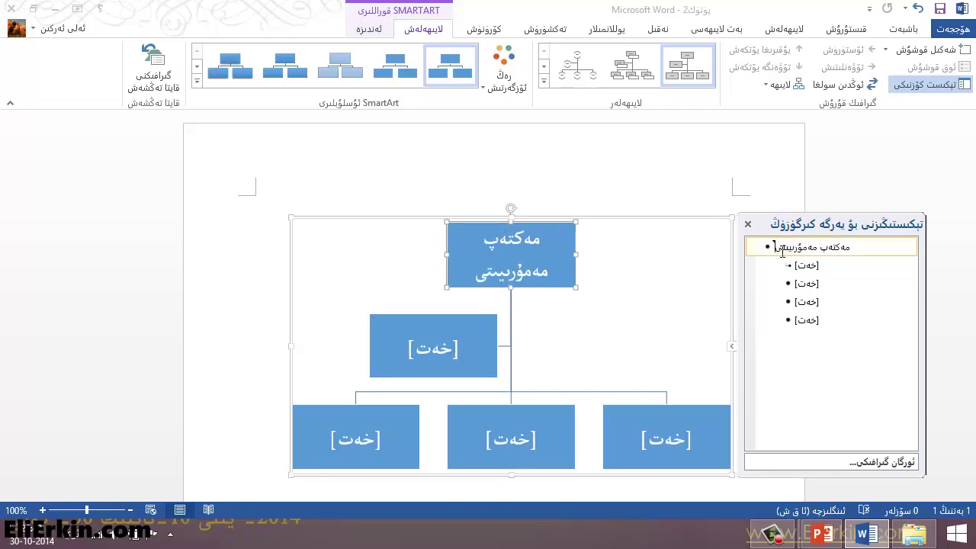
Delete the assistant box between the top box and the row of three boxes
left_click(447, 348)
left_click(475, 319)
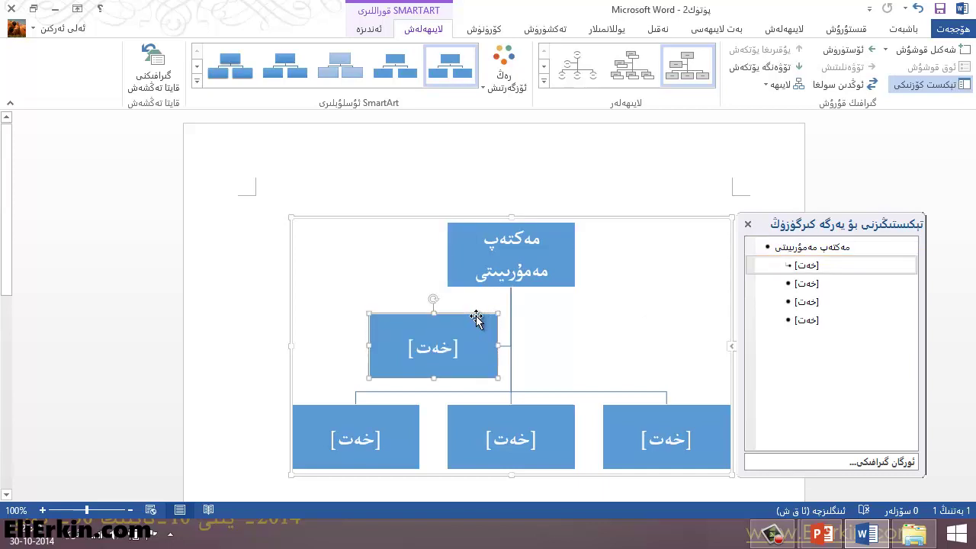
key("Delete")
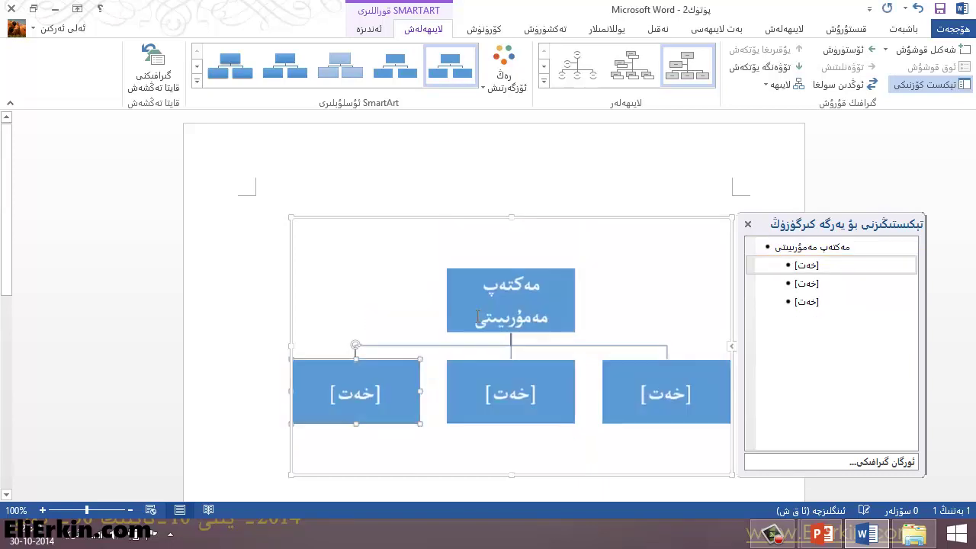
Enter "ئىلمىي بۆلۈم" as the text of the first second-level box
left_click(648, 383)
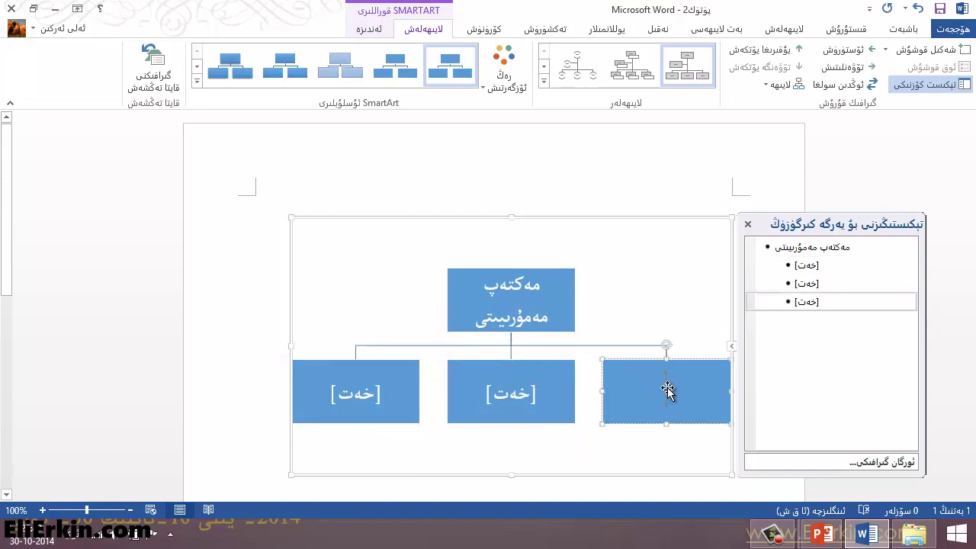
left_click(809, 266)
type("ئ")
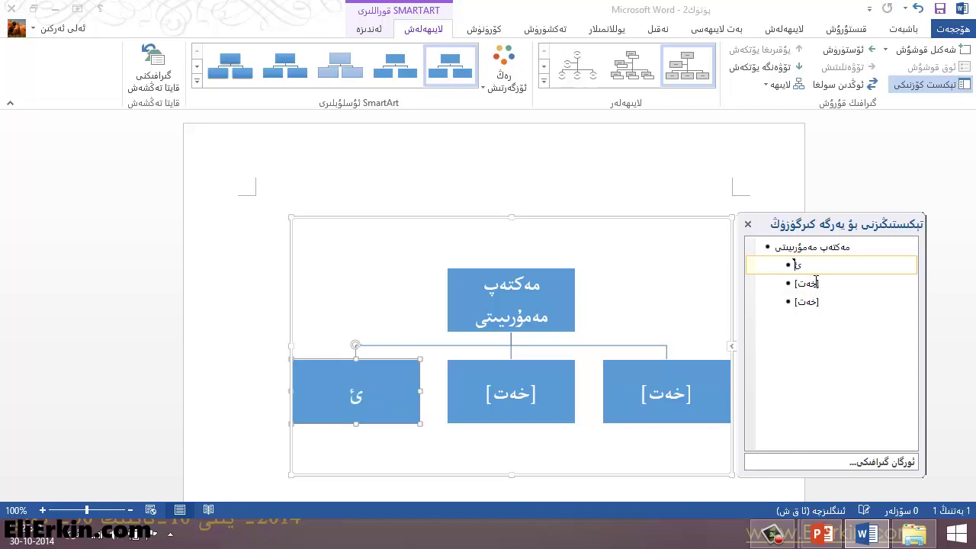
type("لمي بۆۆ")
key("BackSpace")
type("لۇم")
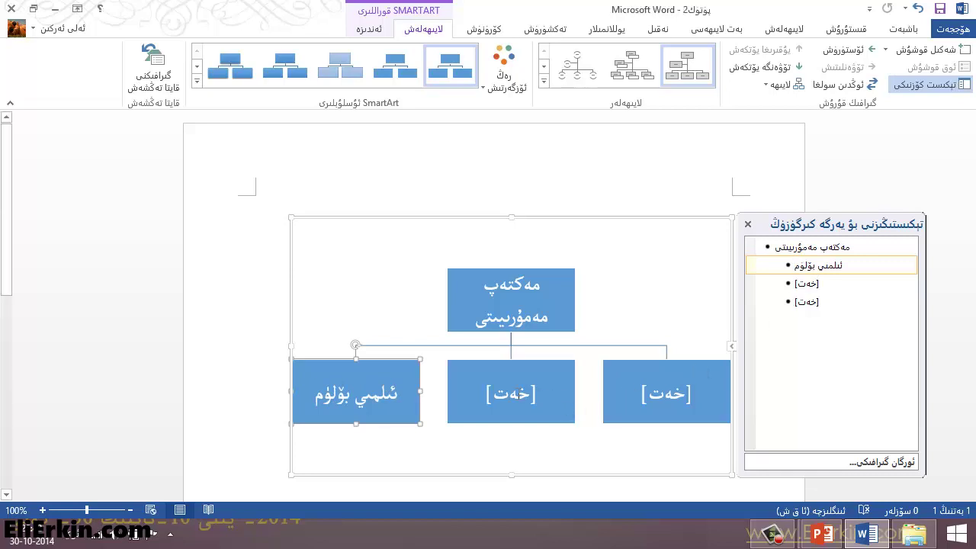
Enter "مالىيە بۆلۈم" in the middle second-level box
left_click(511, 400)
type("م")
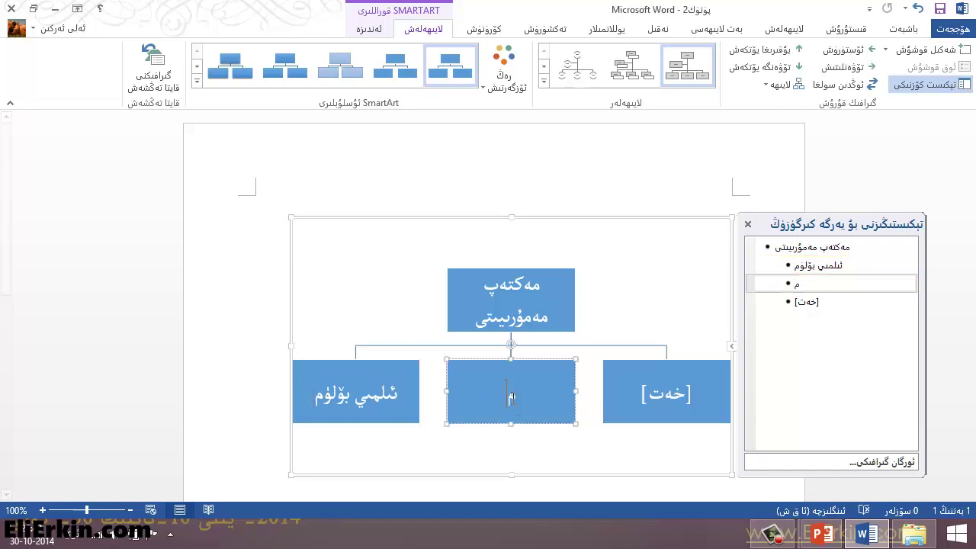
type("الىيە")
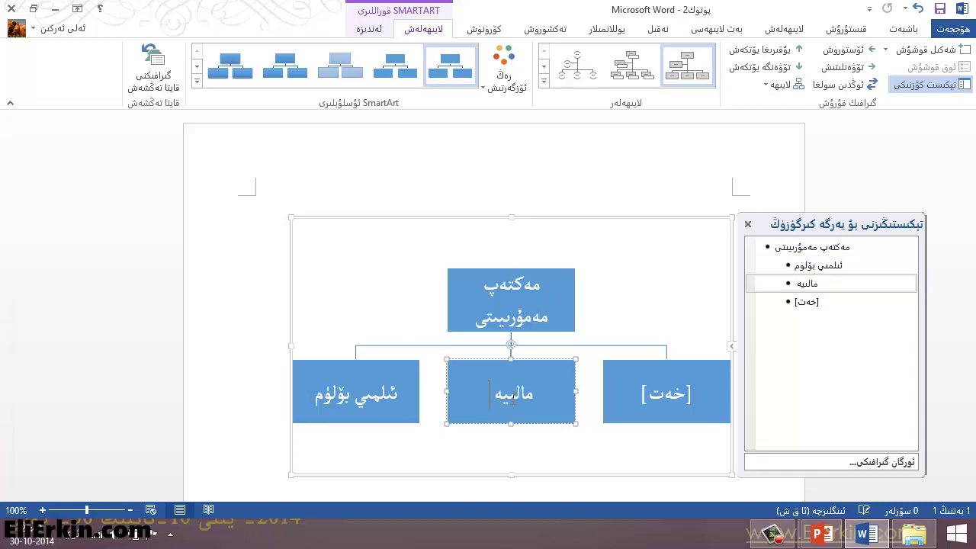
type(" بۆلۇم")
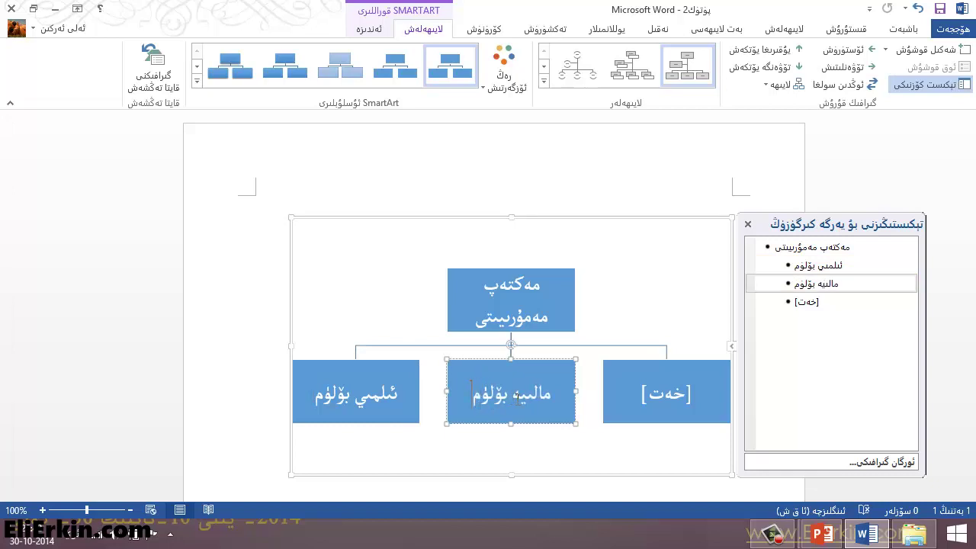
Enter "ئارقا سەپ تەمىنات بۆلۈم" in the third second-level box
left_click(670, 394)
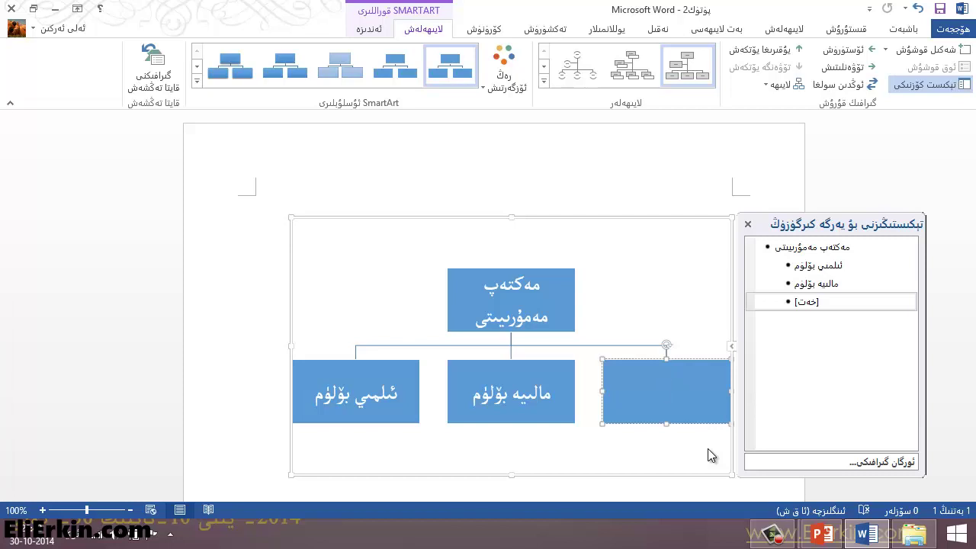
type("ئارقا سەپ")
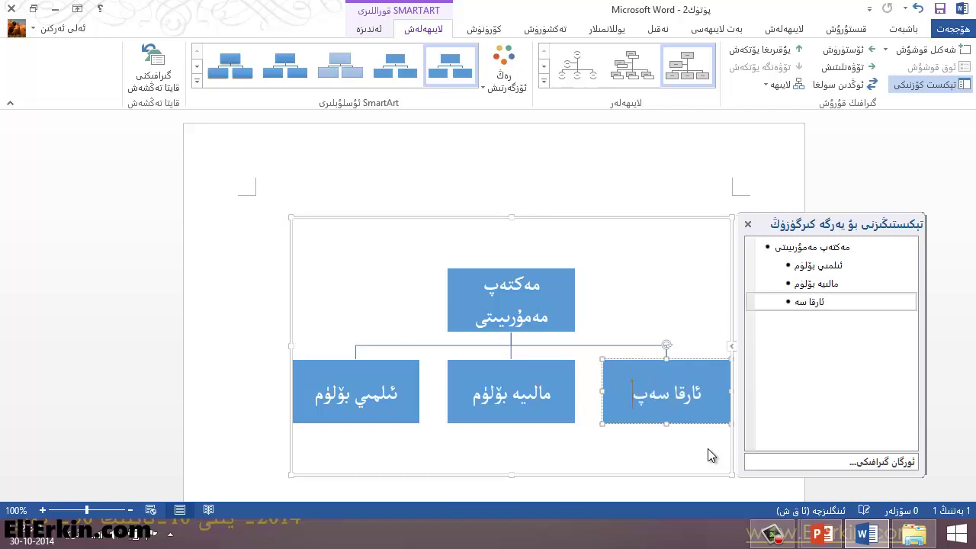
type(" تەمى")
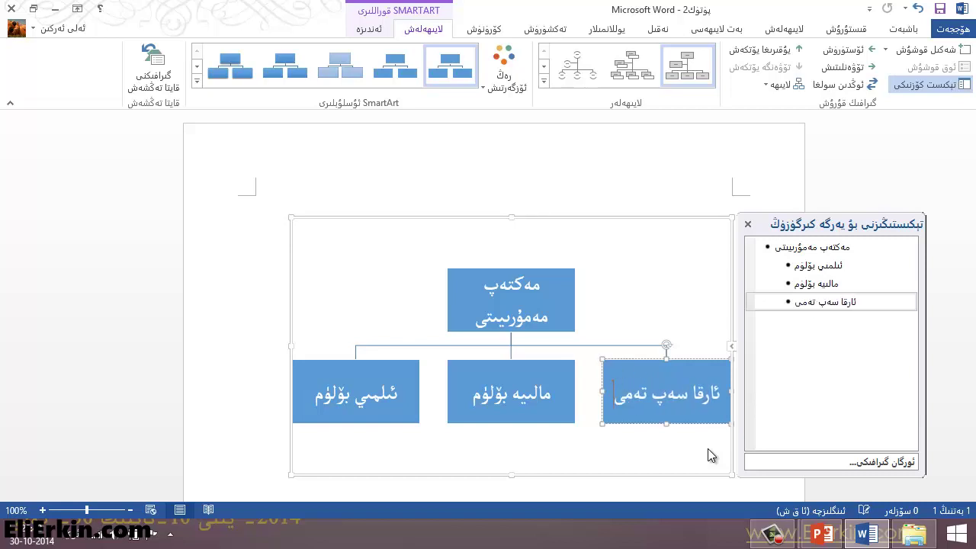
type("نات بۆل")
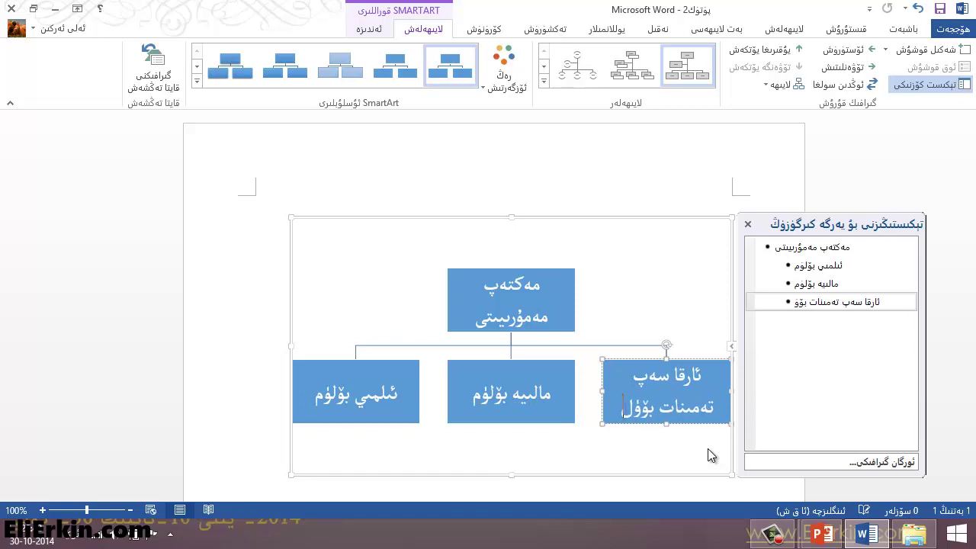
type("ۇم")
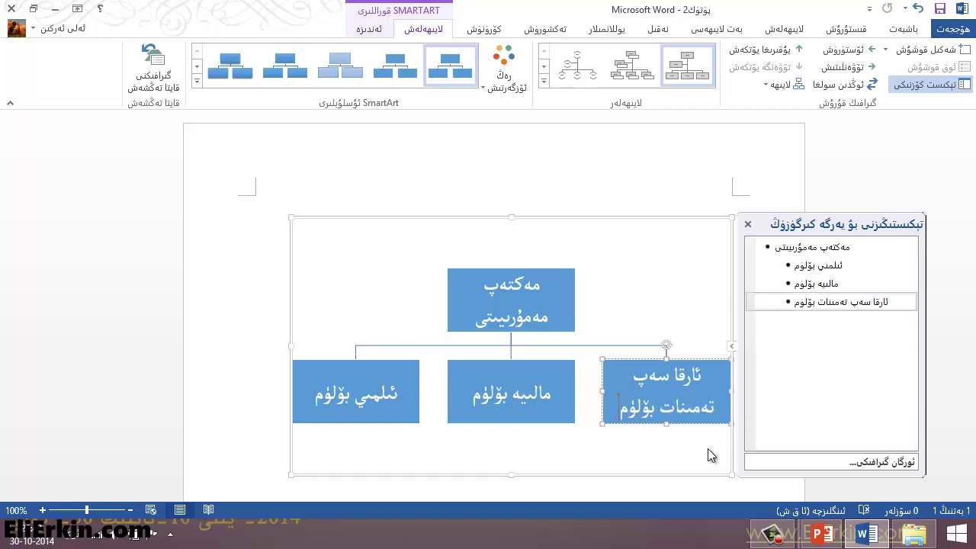
left_click(645, 321)
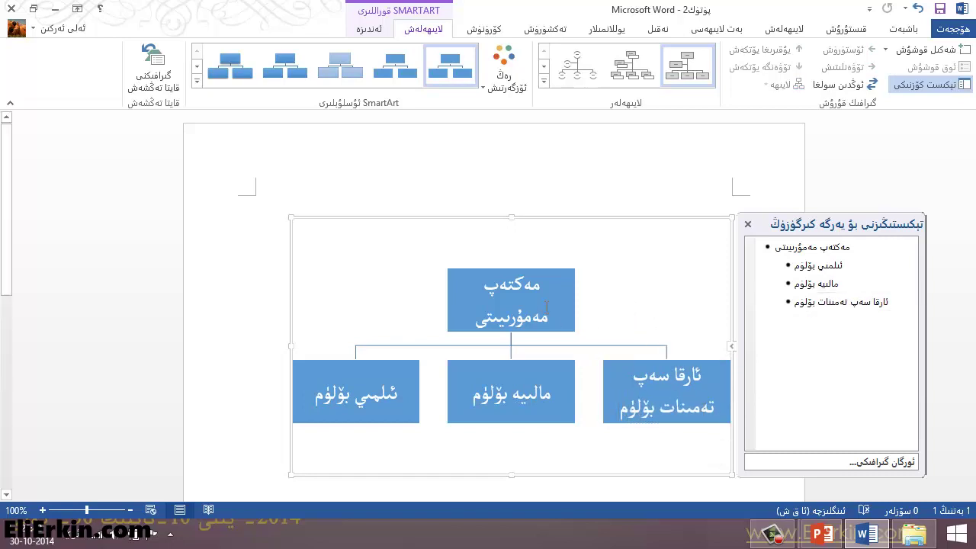
left_click(570, 320)
left_click(535, 269)
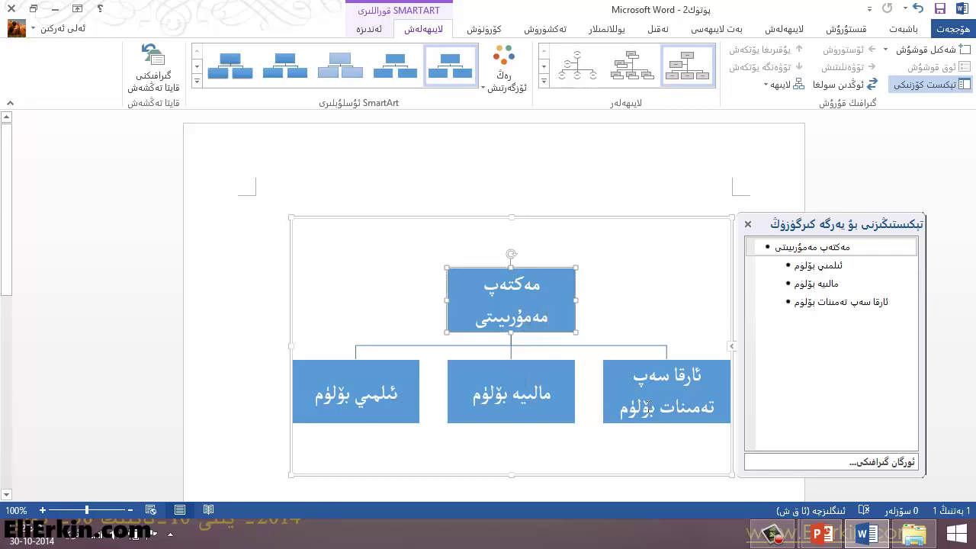
left_click(391, 402)
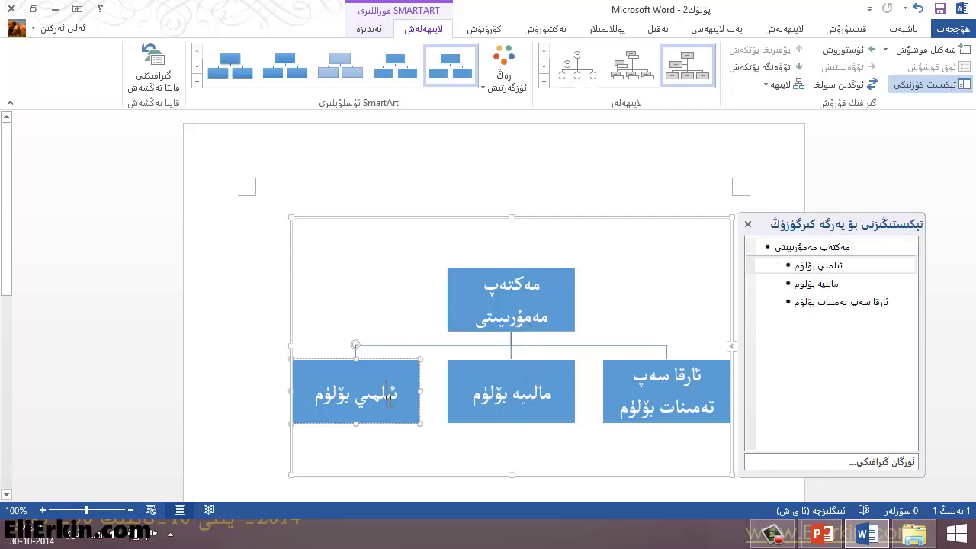
left_click(451, 432)
scroll(482, 426, "down", 1)
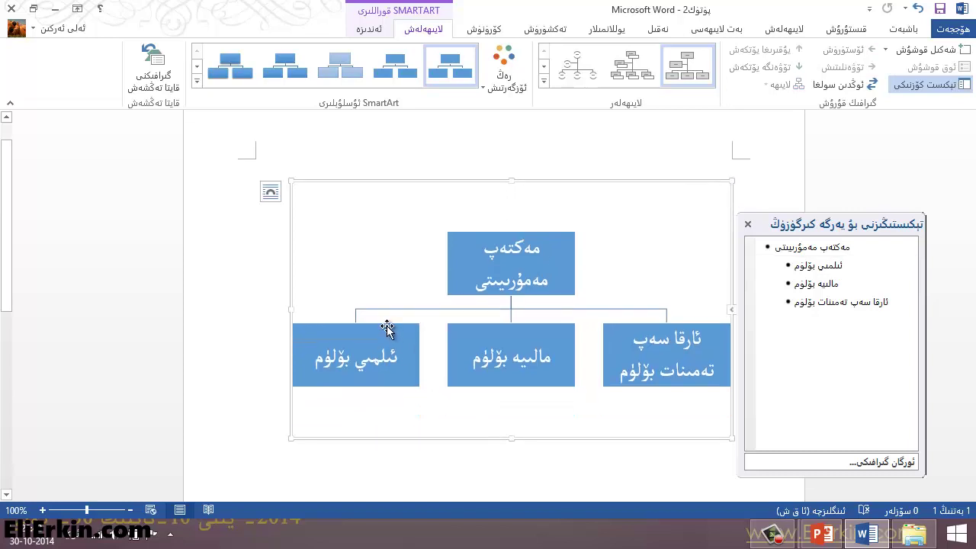
left_click(387, 327)
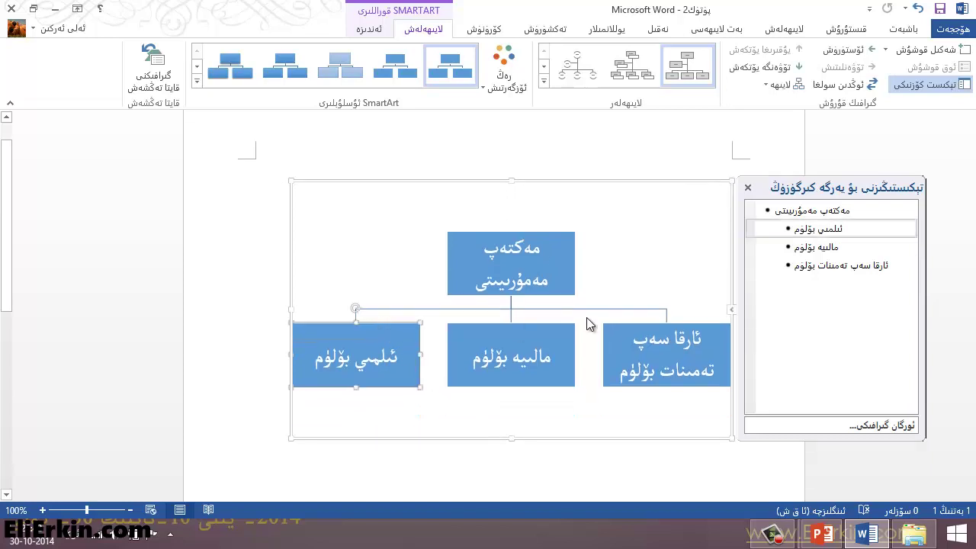
Add a new empty second-level box after "ئارقا سەپ تەمىنات بۆلۈم"
left_click(827, 267)
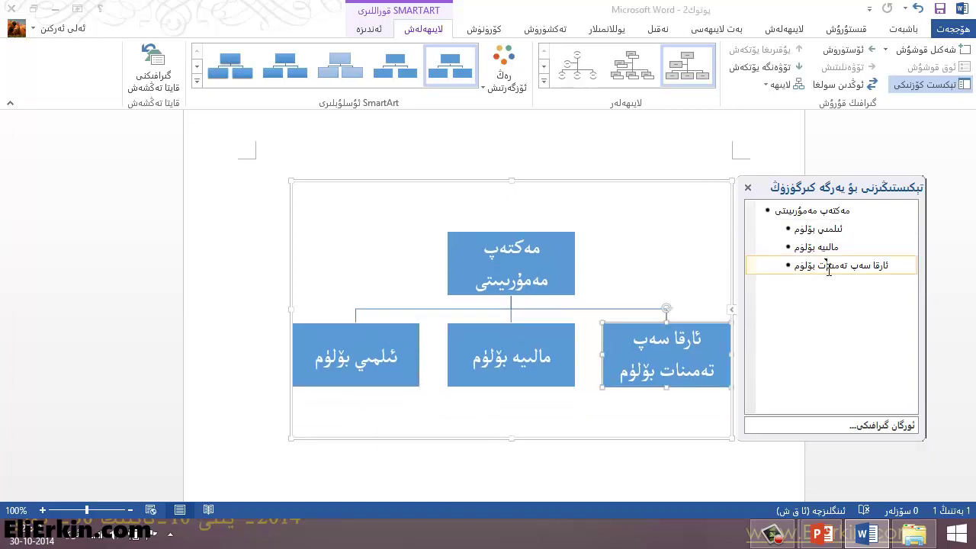
left_click(889, 266)
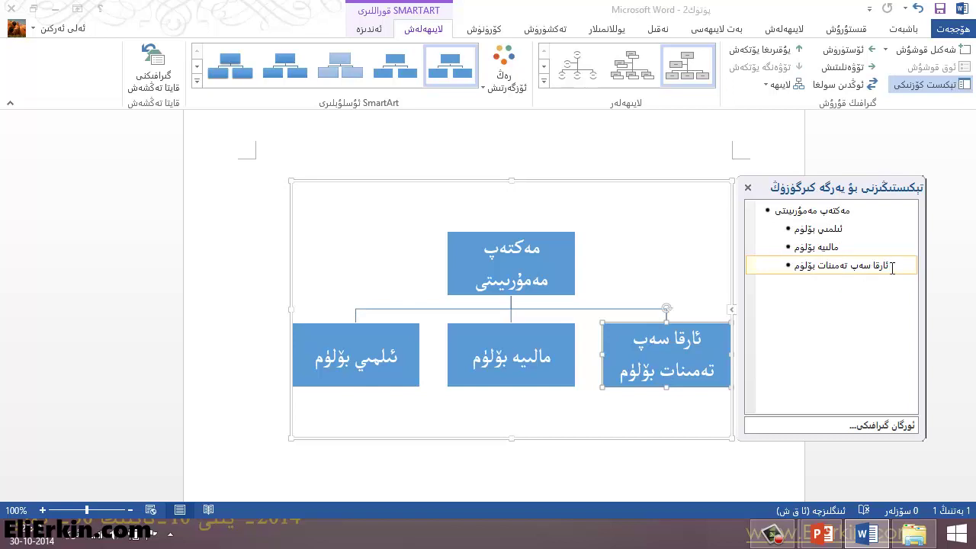
key("Return")
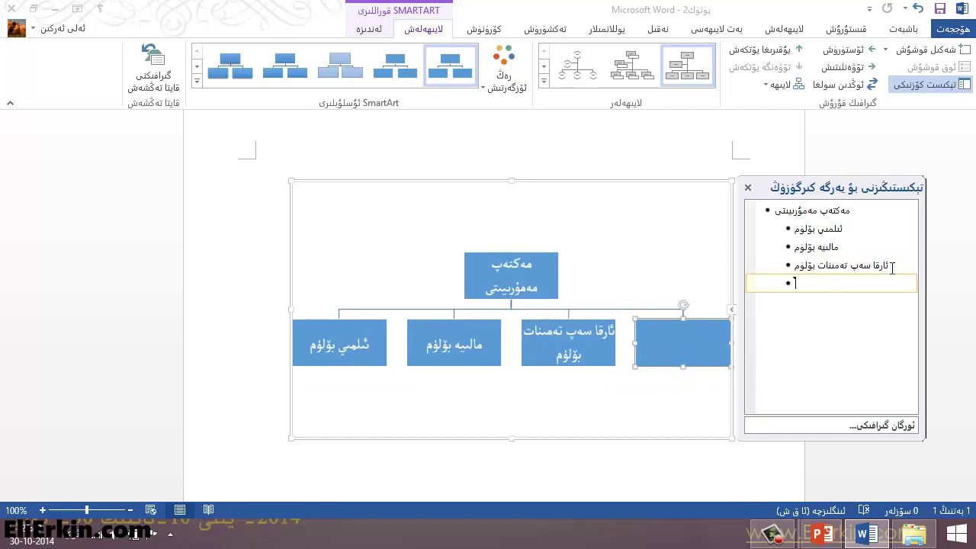
Try the new empty box one level lower and at the top level, then delete it
key("Tab")
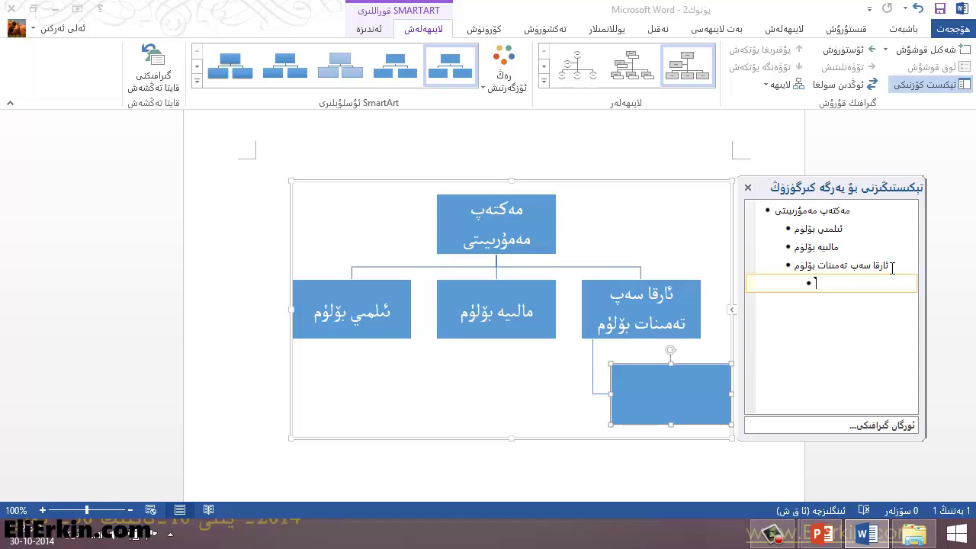
key("shift+Tab")
key("shift+Tab")
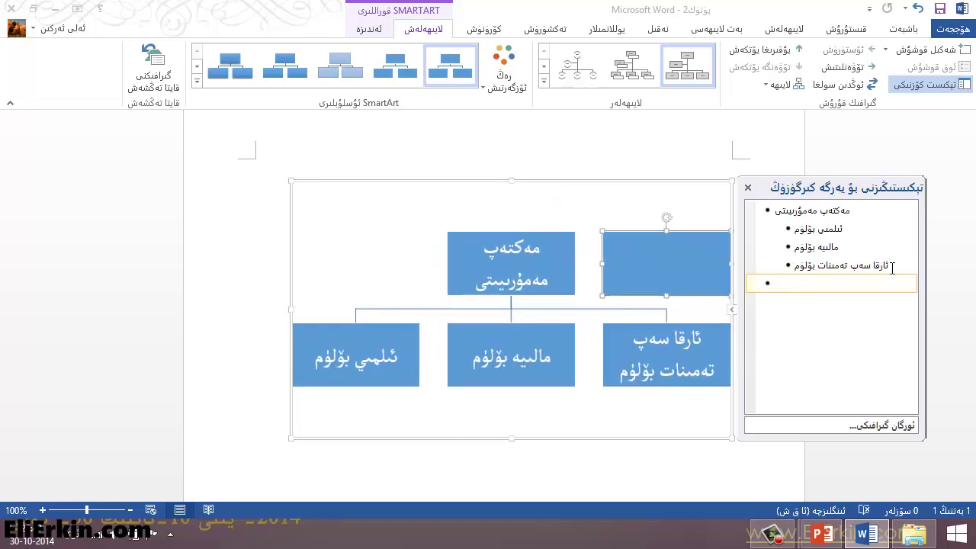
key("BackSpace")
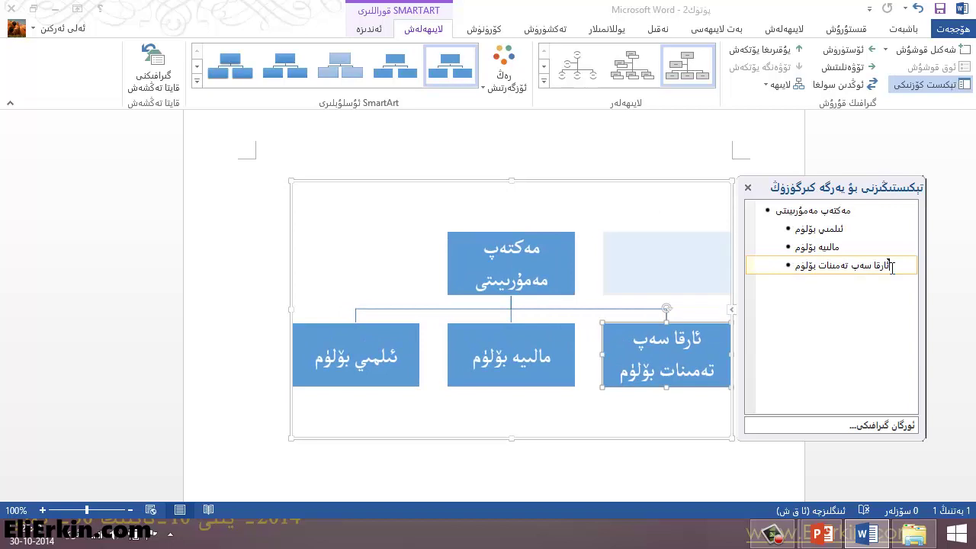
Add a third-level box under "ئىلمىي بۆلۈم" with the text "ئىجدىمائى پەنلەر ئوقۇتۇش گۇرۇپىسى"
left_click(860, 229)
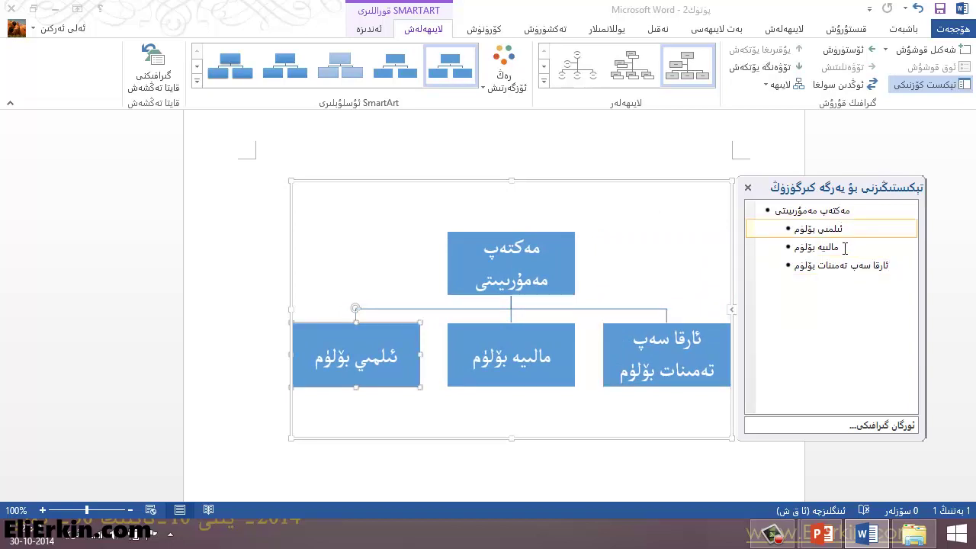
key("Return")
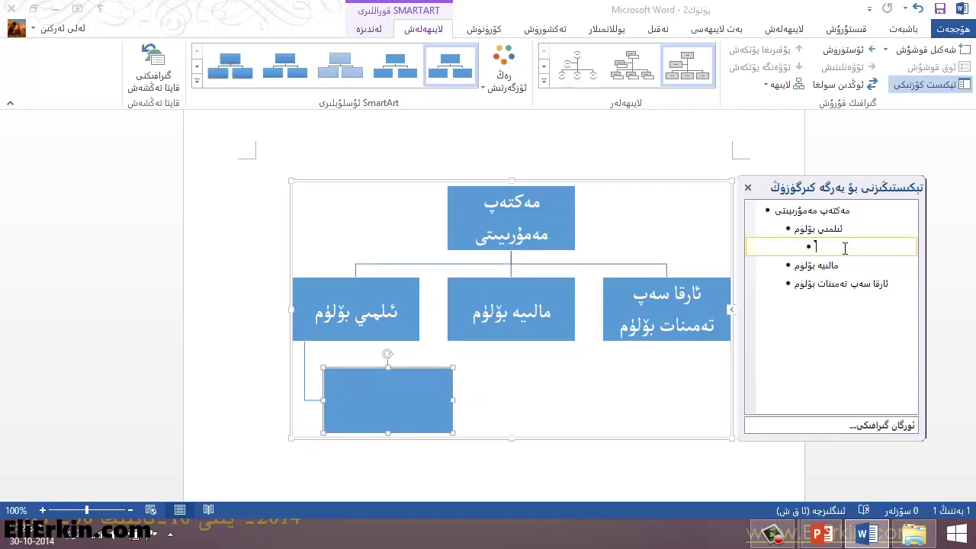
type("ئەجدەمائى")
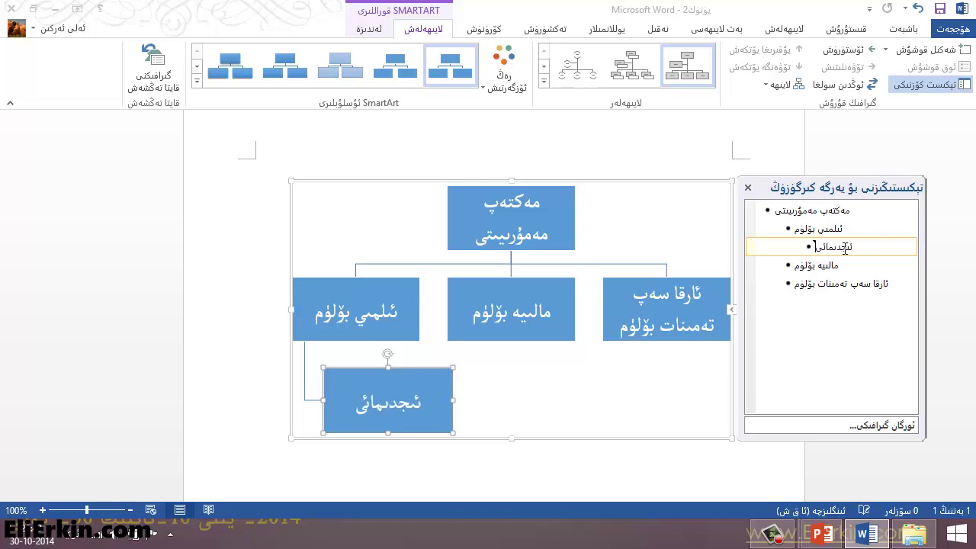
type(" پە")
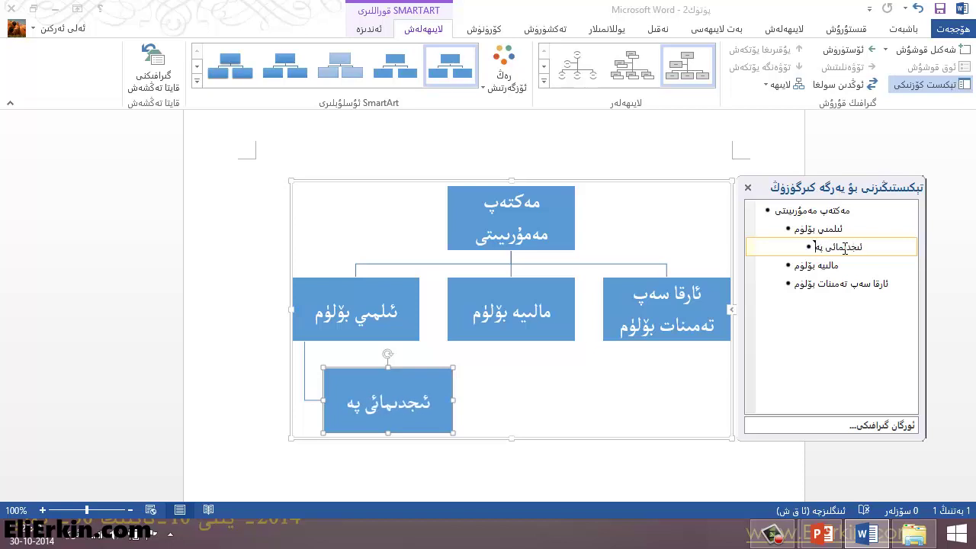
type("نلەر ئوقۇتۇش گۆرۈ")
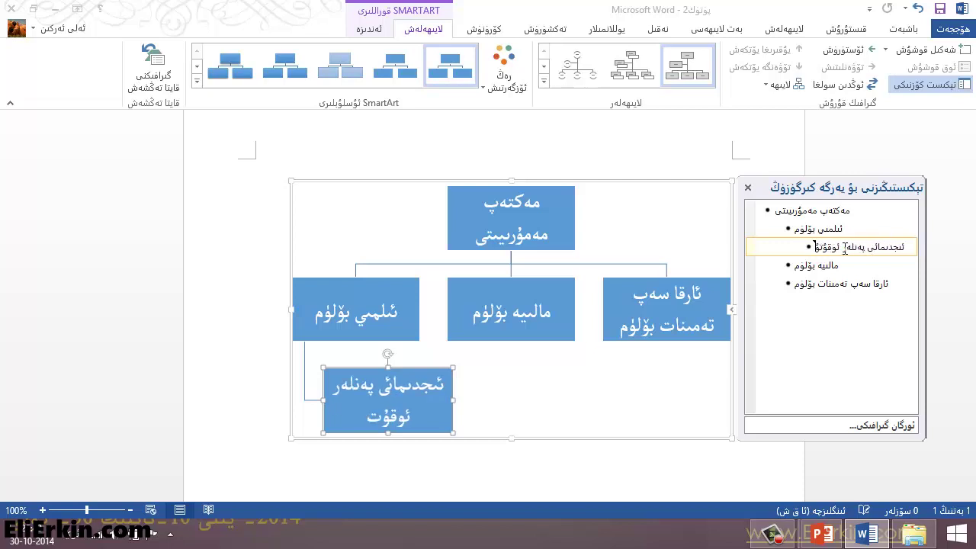
type("پىسى")
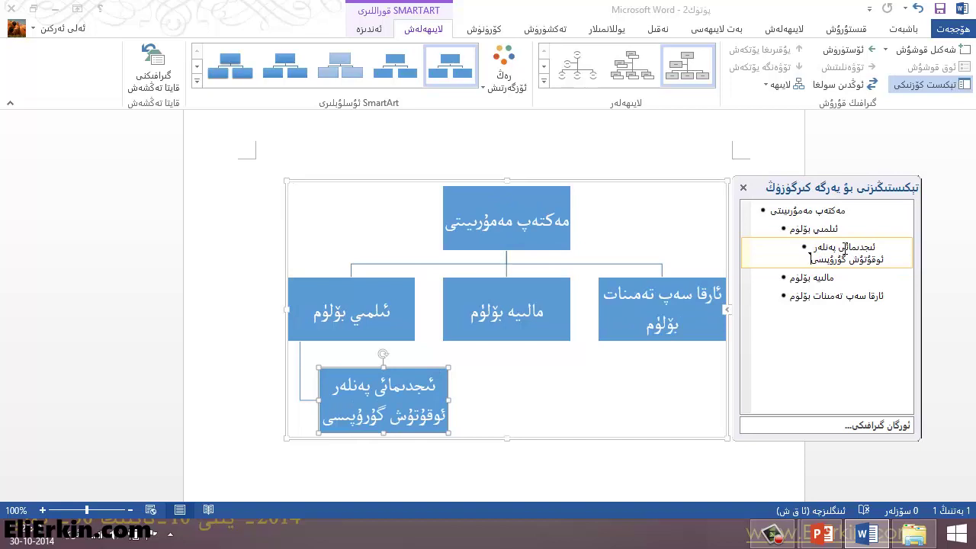
Add a second third-level box under "ئىلمىي بۆلۈم" with the text "تەبىئى پەنلەر ئوقۇتۇش گۇرۇپىسى"
key("Return")
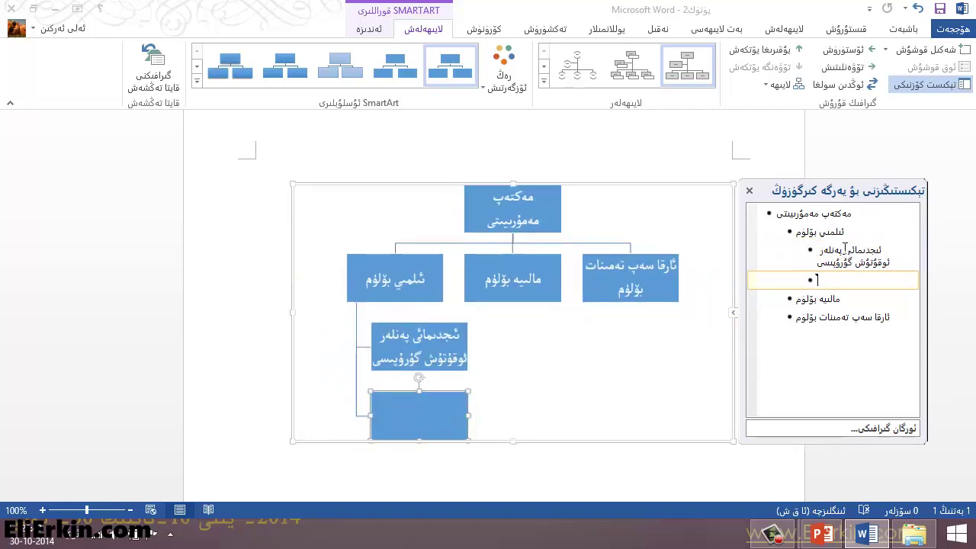
type("تەبىئى پەن")
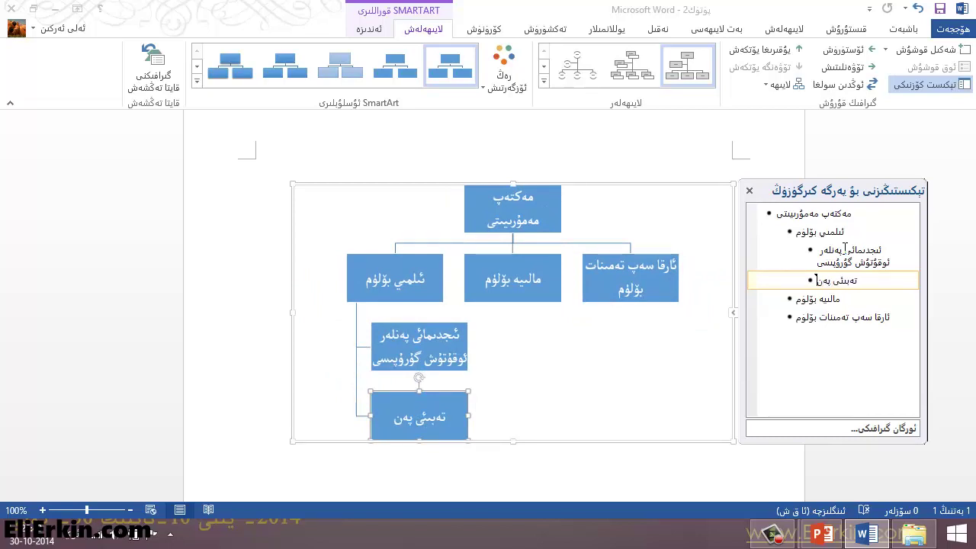
type("لەر ئوقۇت")
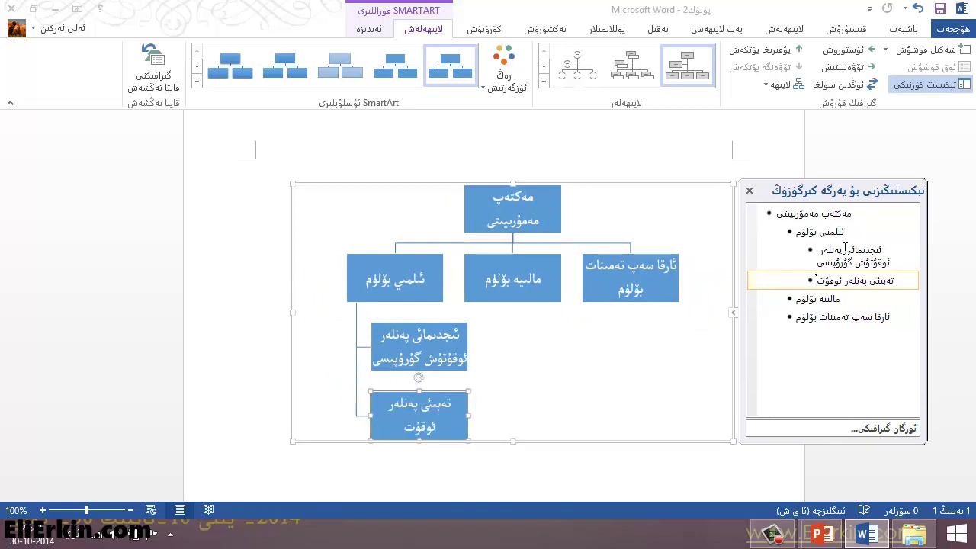
type("ۇش گۆرۆپ")
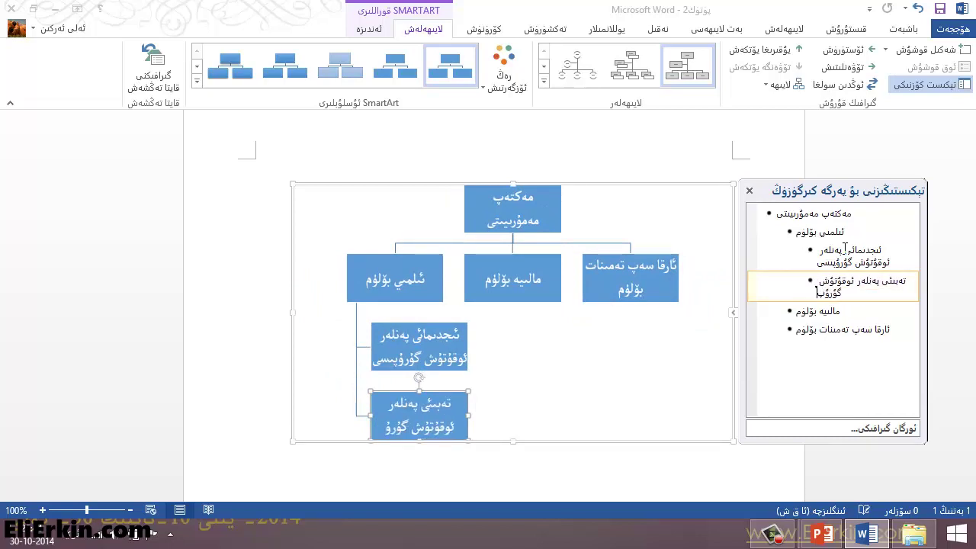
type("سى")
Add another third-level box under "ئىلمىي بۆلۈم" with the text "گۈزەل سەنئەت، تەنتەربىيە ئوقۇتۇش گۇرۇپىسى"
key("Return")
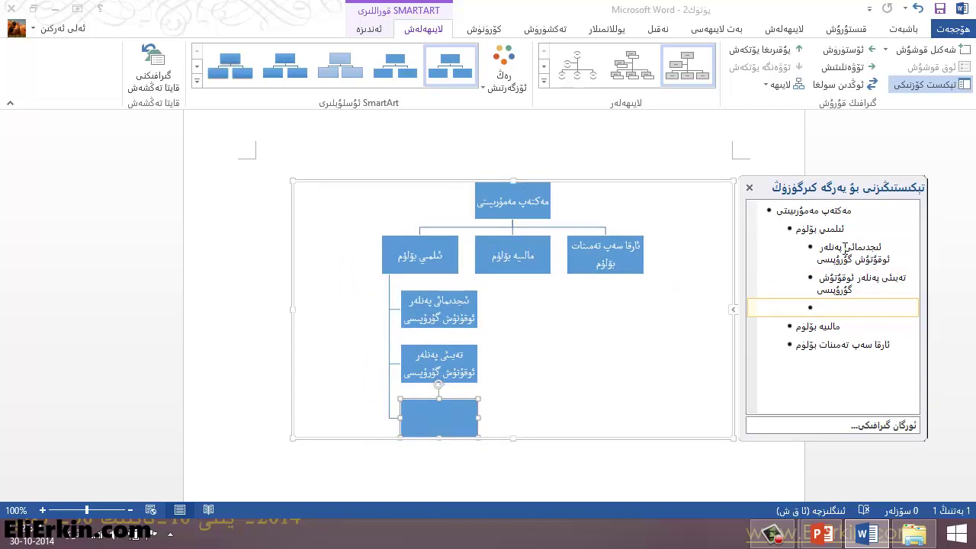
type("گۆزەل سەنئەت")
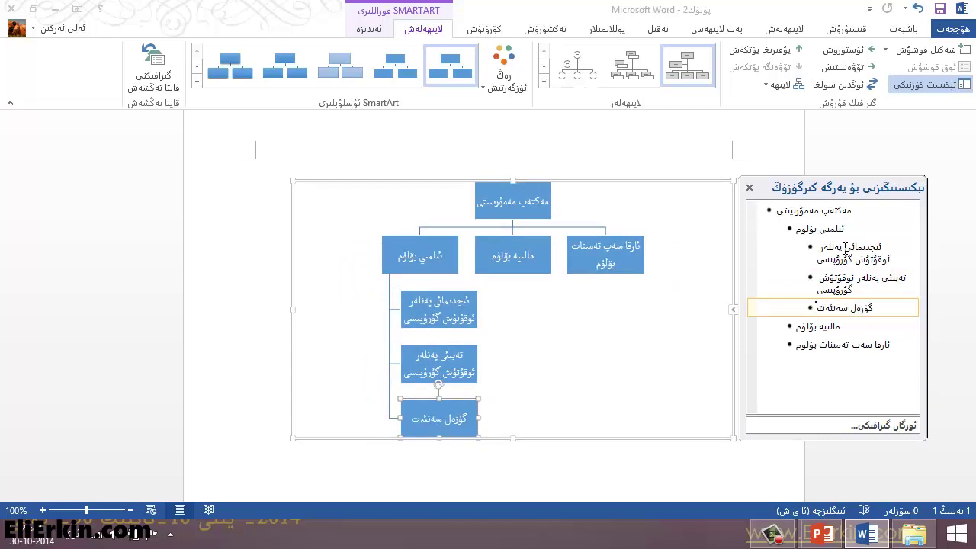
type(" ، تەنتە")
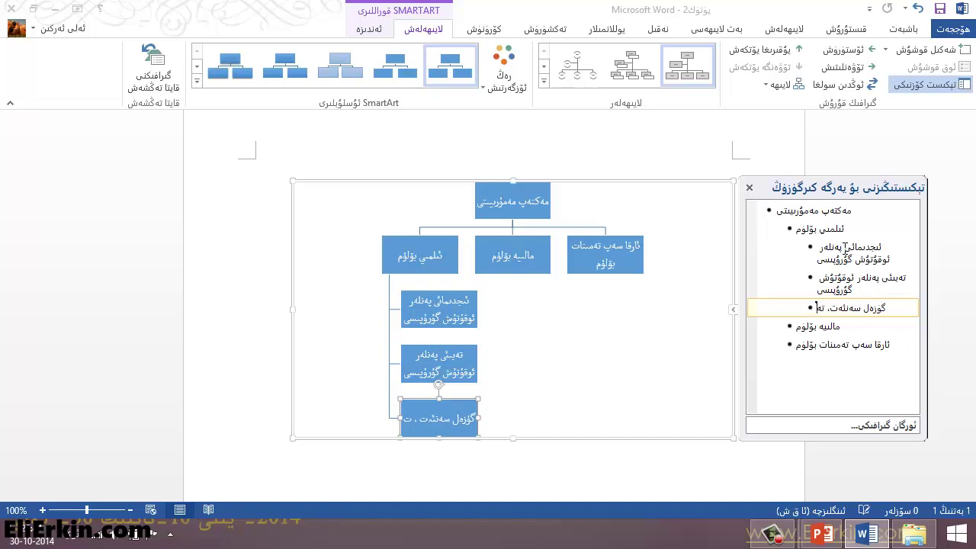
type("ربىيە ئوقۇتۇش")
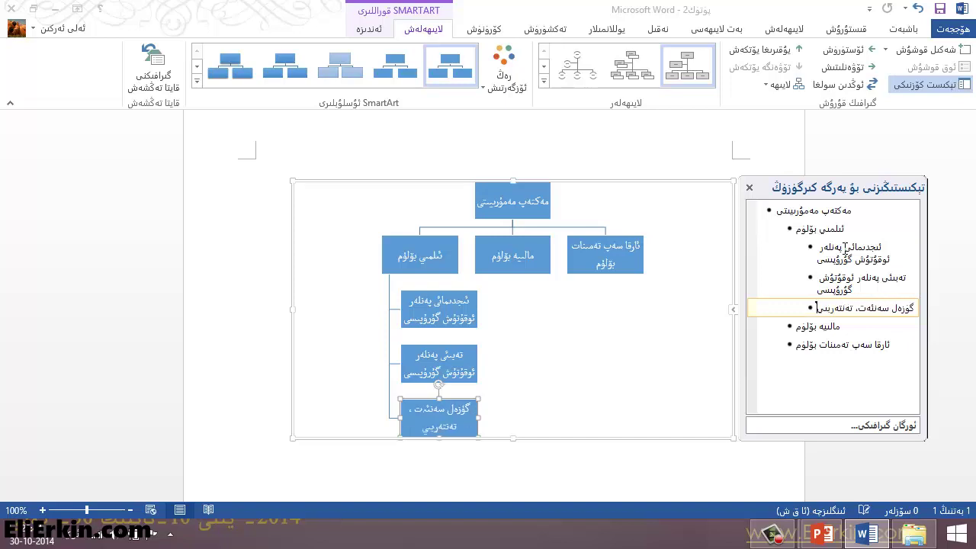
type(" گۆرۈ")
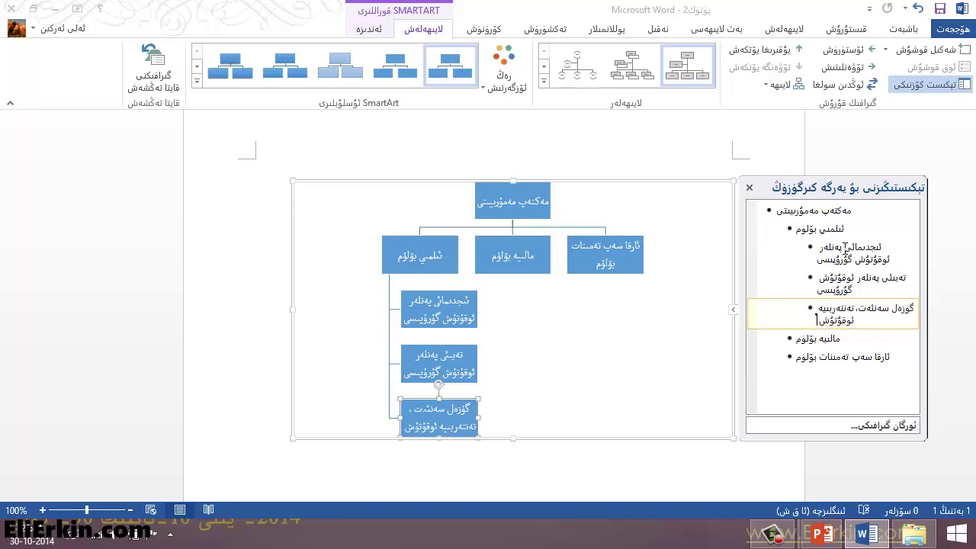
type("پىسى")
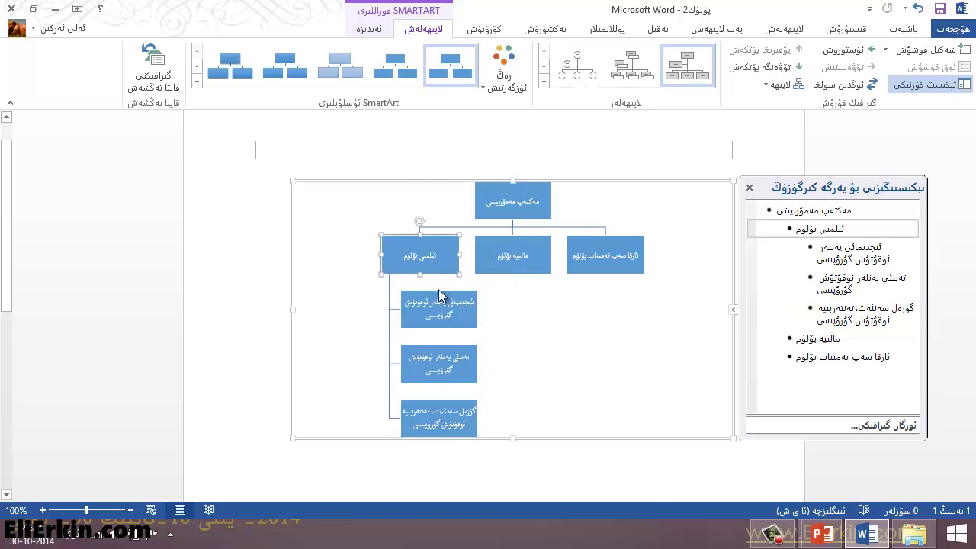
left_click(439, 300)
left_click(425, 263)
left_click(442, 309)
left_click(441, 357)
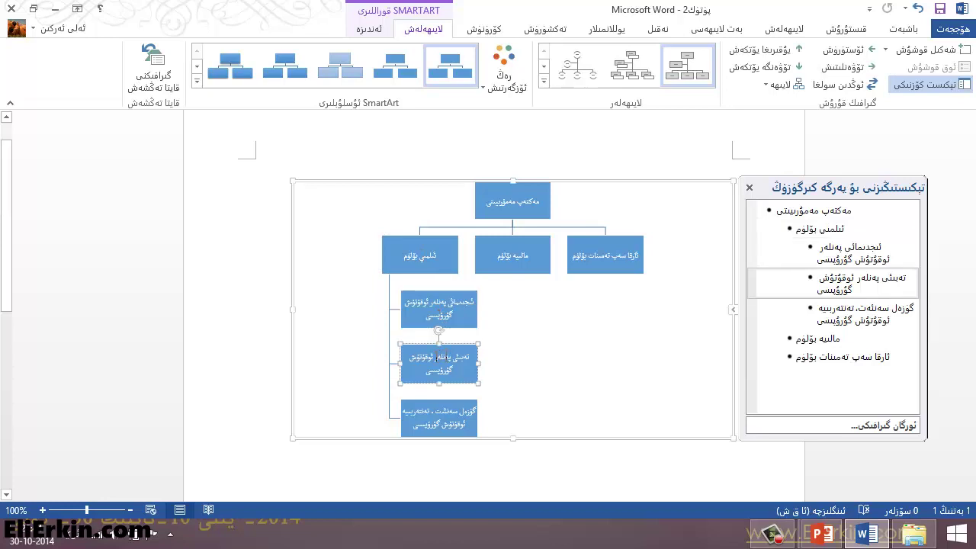
scroll(573, 336, "up", 1)
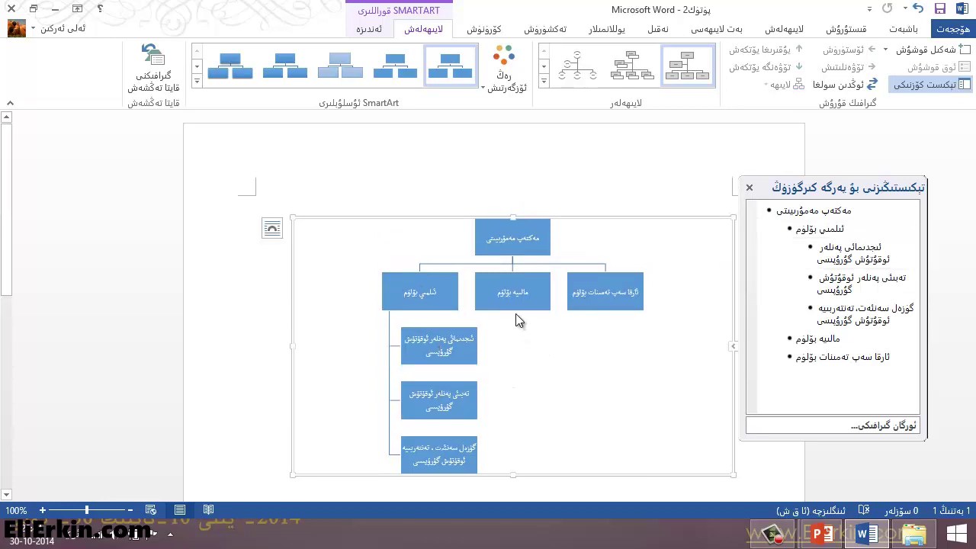
Select every box in the chart and set the font to ALKATIP Tor
left_click(515, 292)
key("ctrl+a")
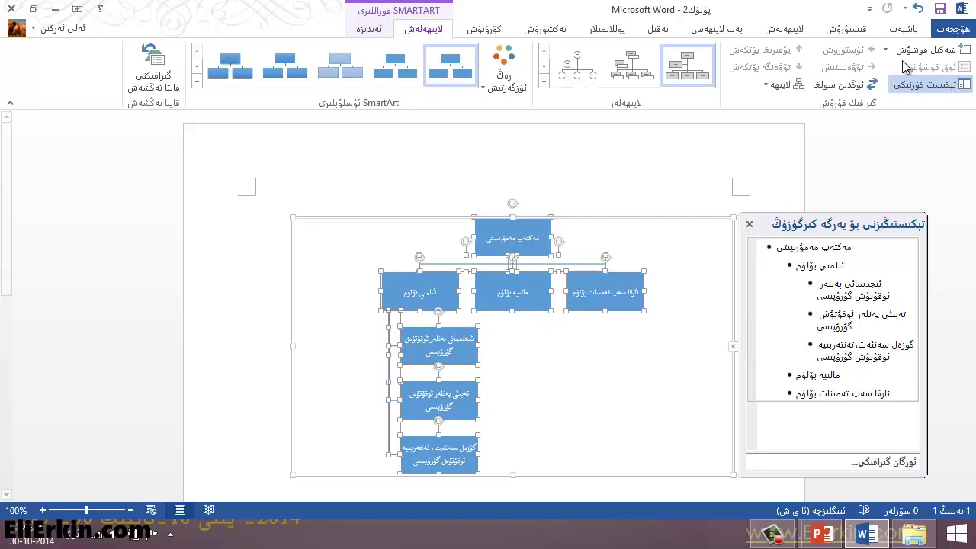
left_click(905, 31)
left_click(827, 55)
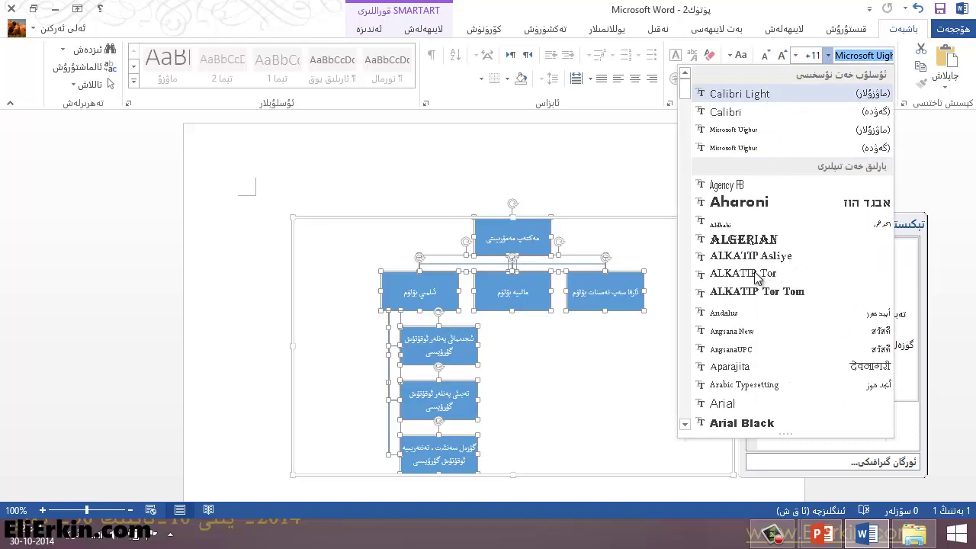
left_click(754, 273)
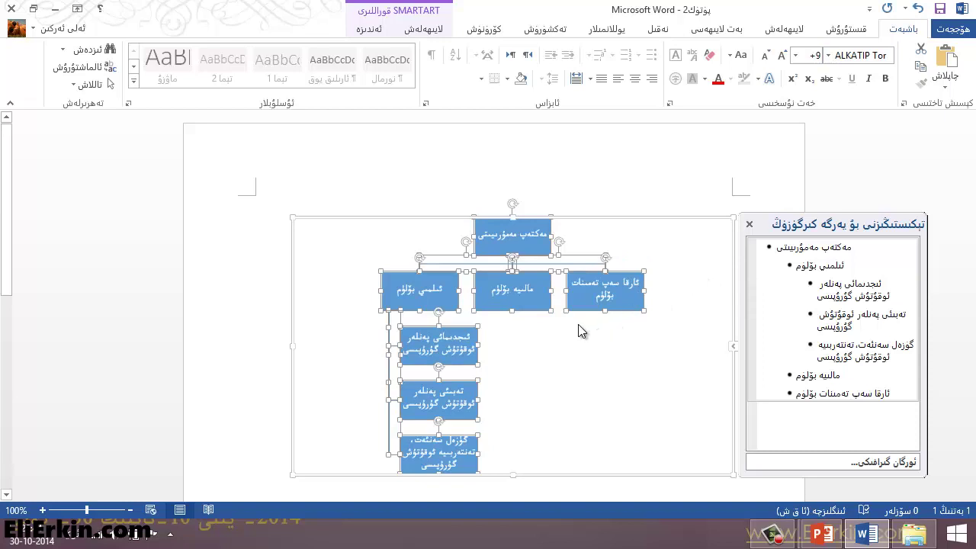
left_click(543, 341)
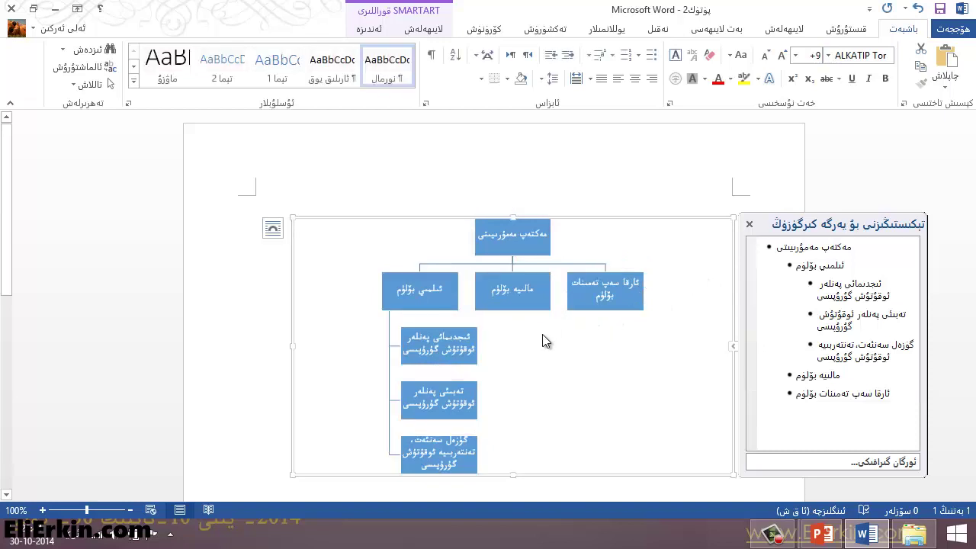
Try the most strongly shaded flat SmartArt style, then apply the milder shaded style beside it to the chart
left_click(514, 250)
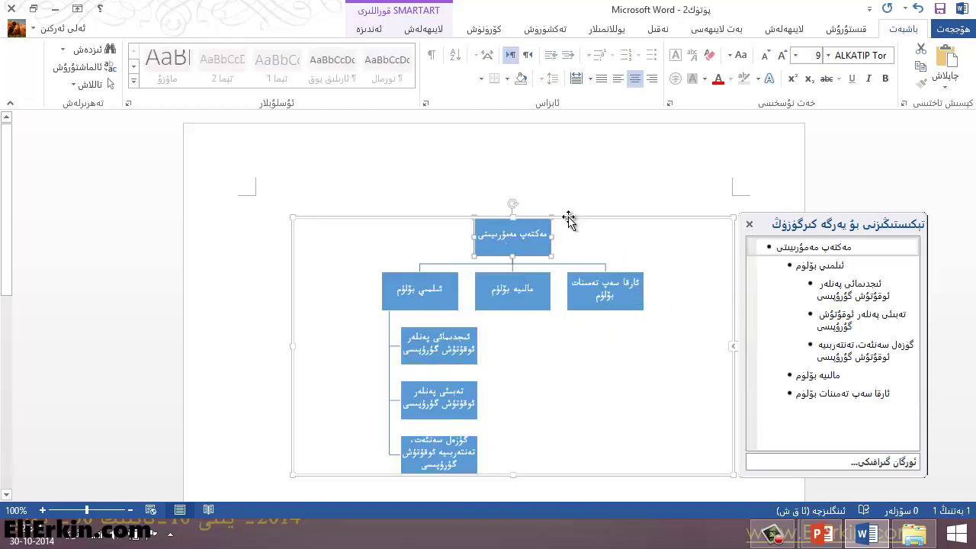
left_click(545, 228)
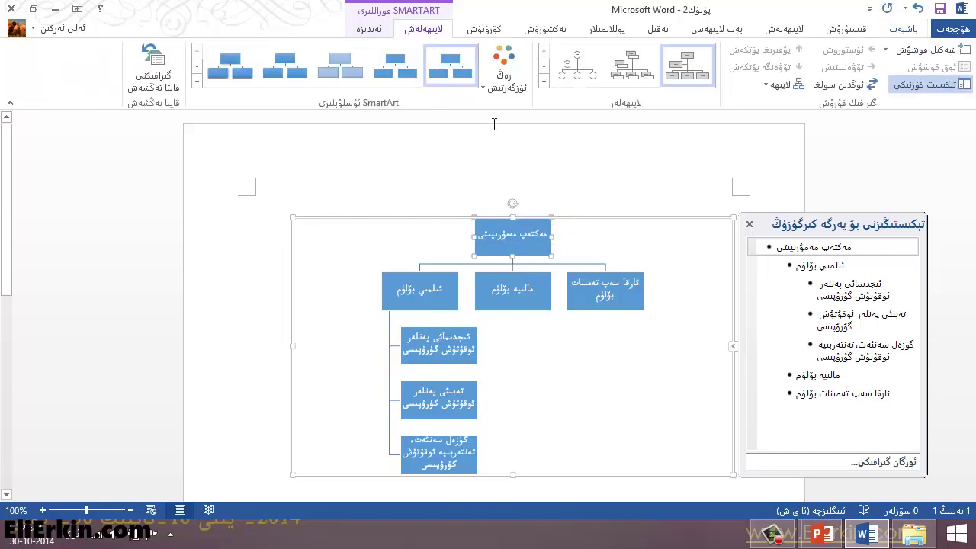
left_click(215, 72)
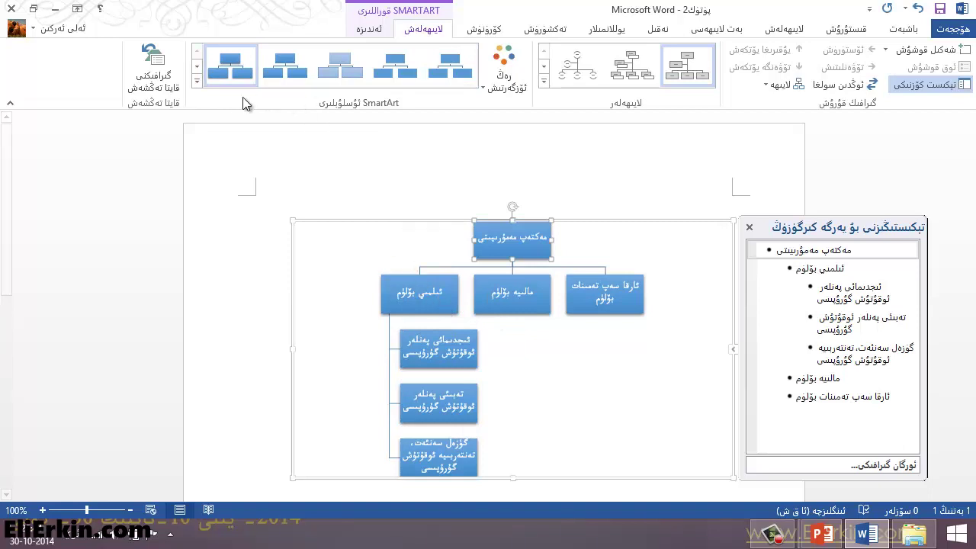
left_click(196, 81)
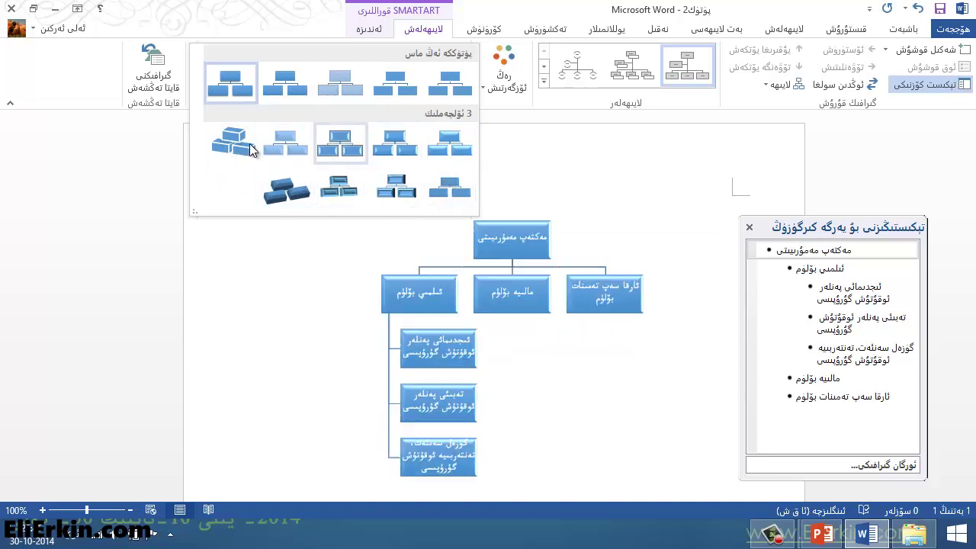
left_click(285, 91)
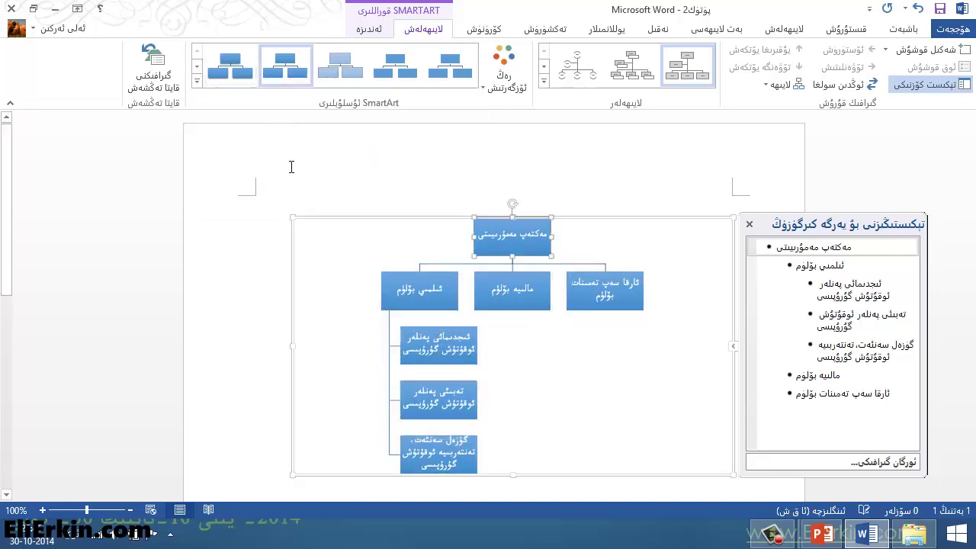
left_click(570, 349)
Recolour the chart with the colourful (رەڭلىك) scheme that has a gold top level and green second level
left_click(438, 343)
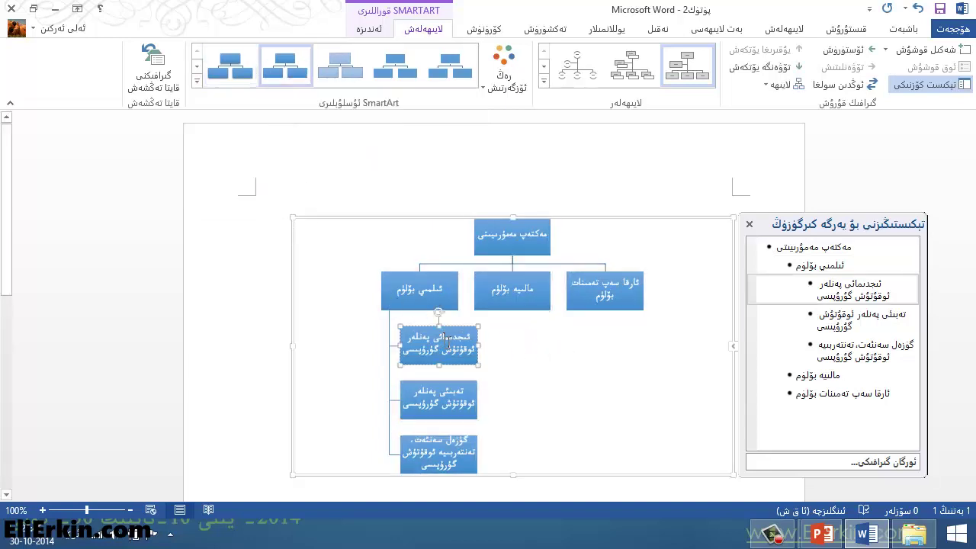
left_click(484, 90)
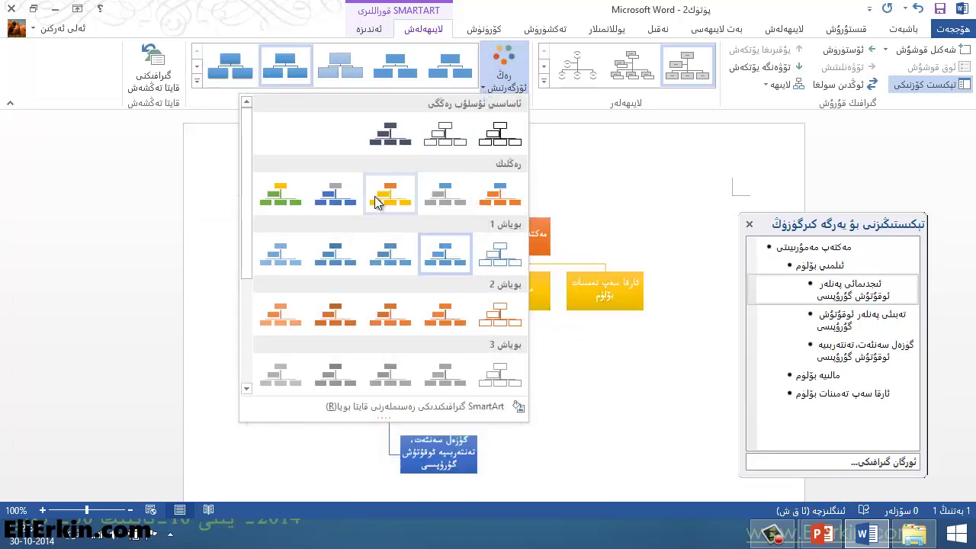
left_click(297, 198)
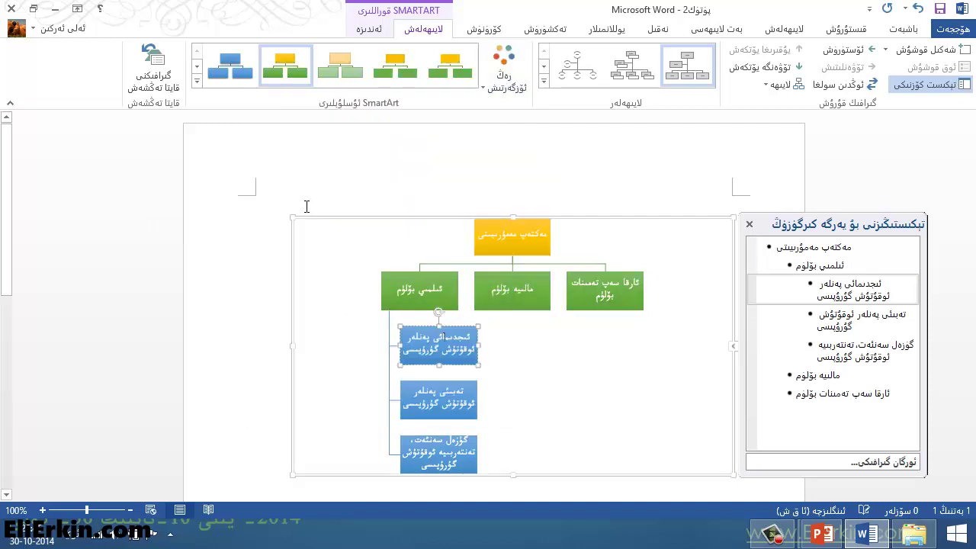